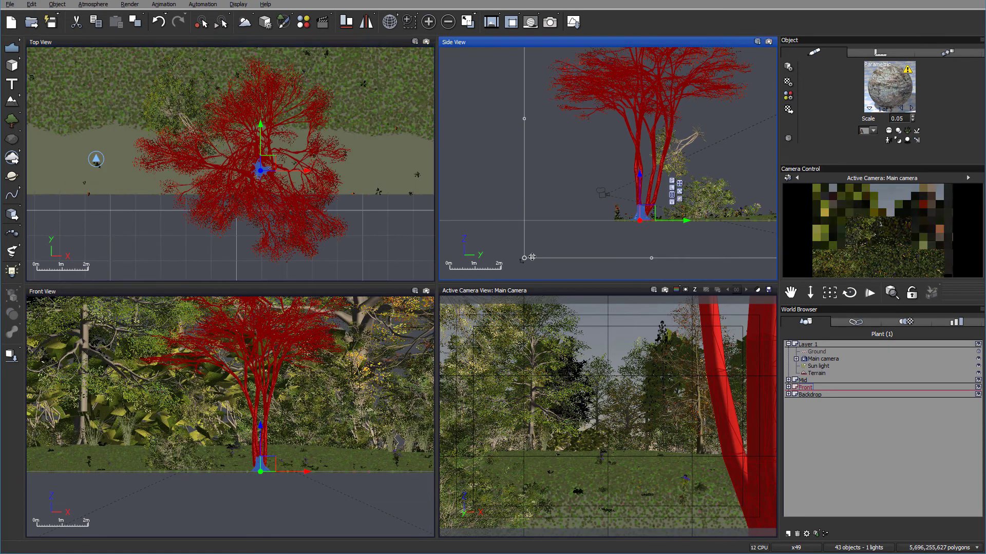
# Step: Scale the selected tree down to a small size, raise it above the ground and tip it upside down
pyautogui.moveTo(524, 258); pyautogui.dragTo(677, 92)
pyautogui.hotkey('ctrl', 'z')
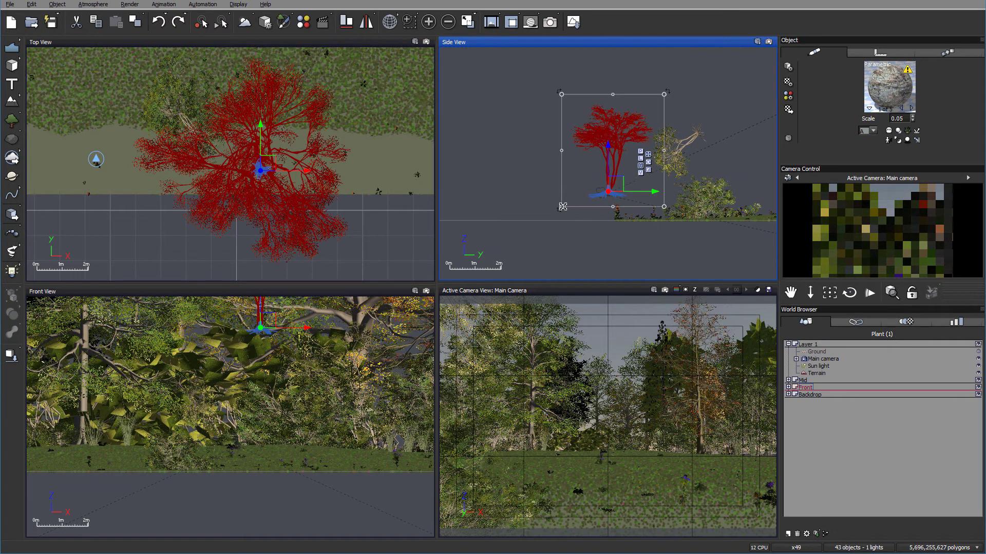
pyautogui.moveTo(562, 206); pyautogui.dragTo(619, 149)
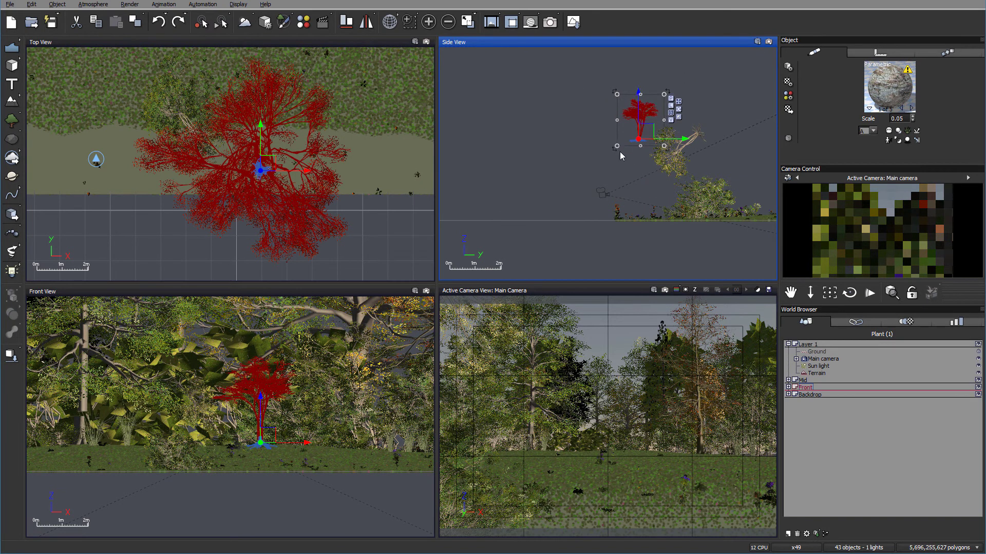
pyautogui.moveTo(703, 98); pyautogui.dragTo(241, 192)
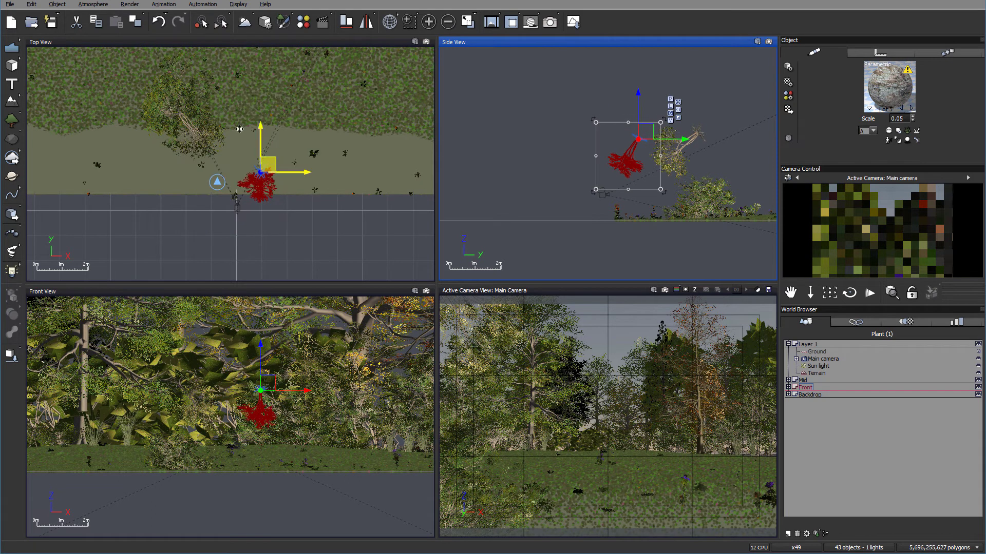
# Step: Move the upside-down tree in front of the camera so its branches hang into the frame's upper-right corner
pyautogui.moveTo(260, 147); pyautogui.dragTo(196, 104)
pyautogui.moveTo(224, 175); pyautogui.dragTo(234, 144)
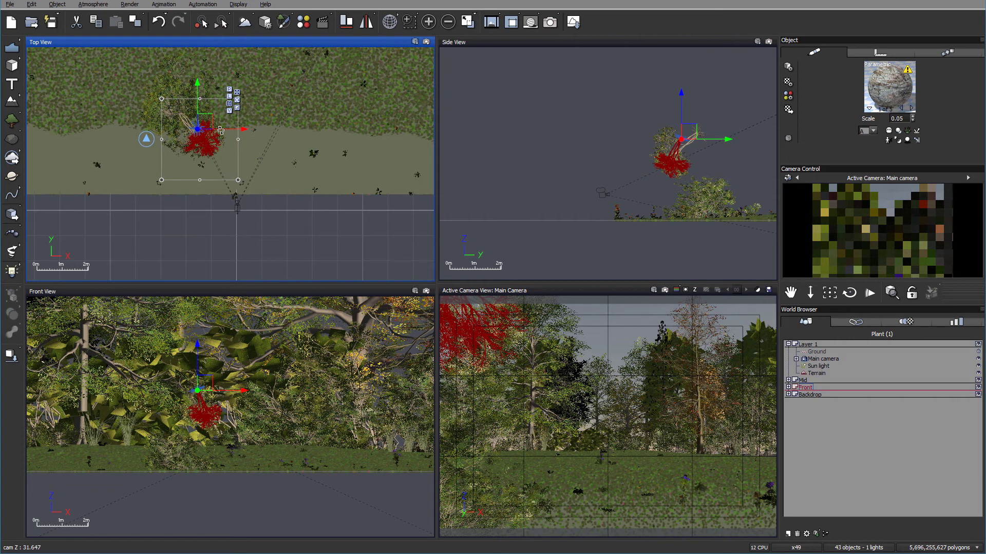
pyautogui.moveTo(194, 114); pyautogui.dragTo(208, 112)
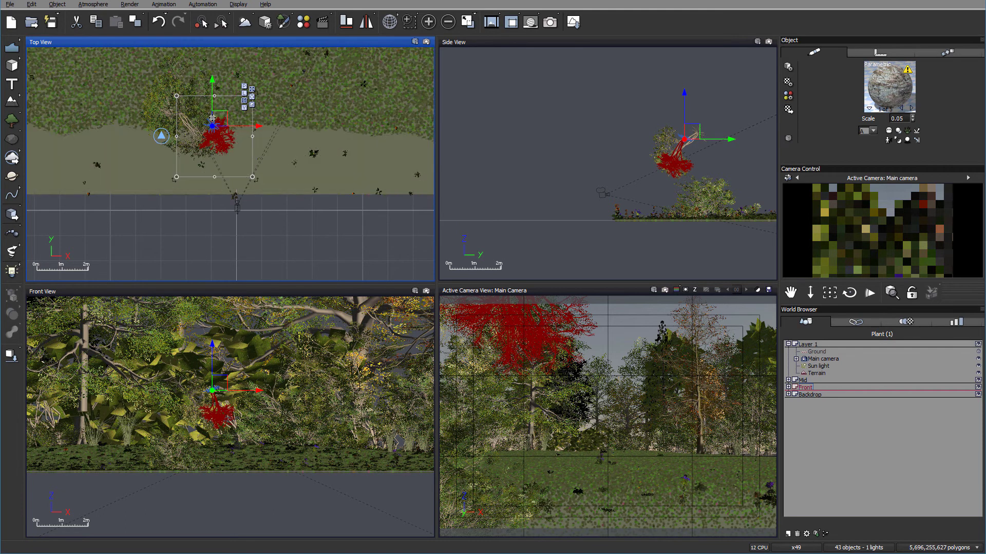
pyautogui.moveTo(215, 125); pyautogui.dragTo(282, 121)
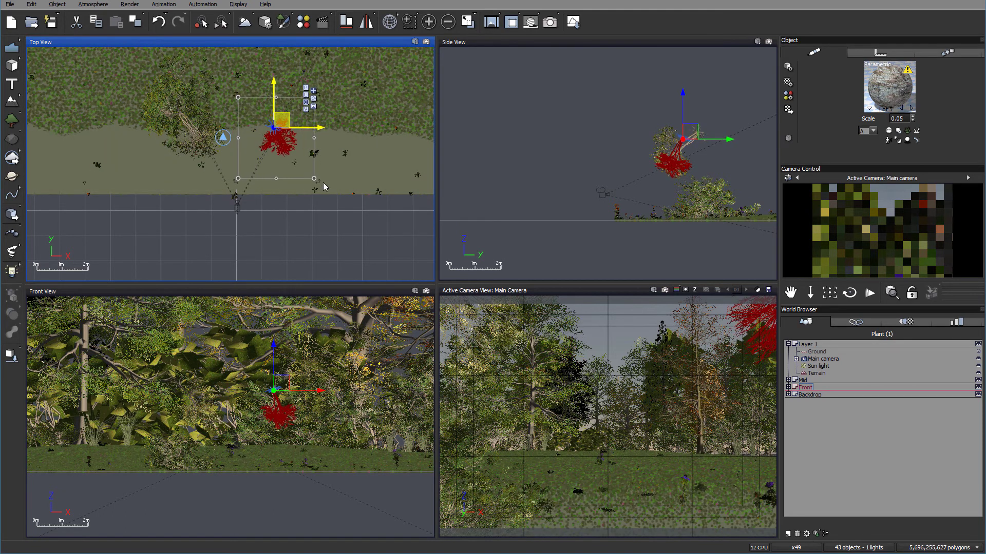
pyautogui.hotkey('ctrl', 'z')
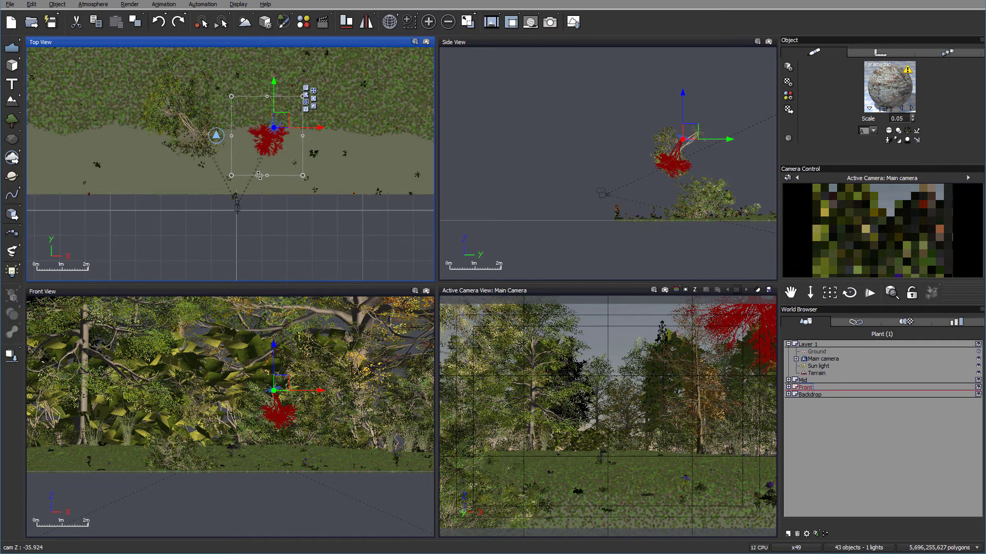
# Step: Refine the size and position of the hanging branches, lowering them slightly in the upper-right corner of the camera frame
pyautogui.click(672, 150)
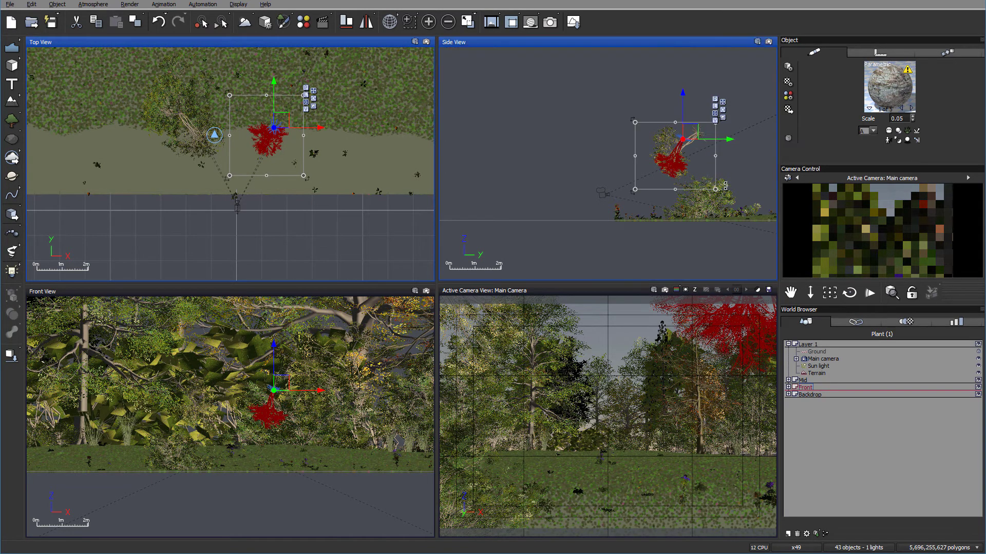
pyautogui.moveTo(723, 196); pyautogui.dragTo(697, 135)
pyautogui.moveTo(289, 120); pyautogui.dragTo(289, 111)
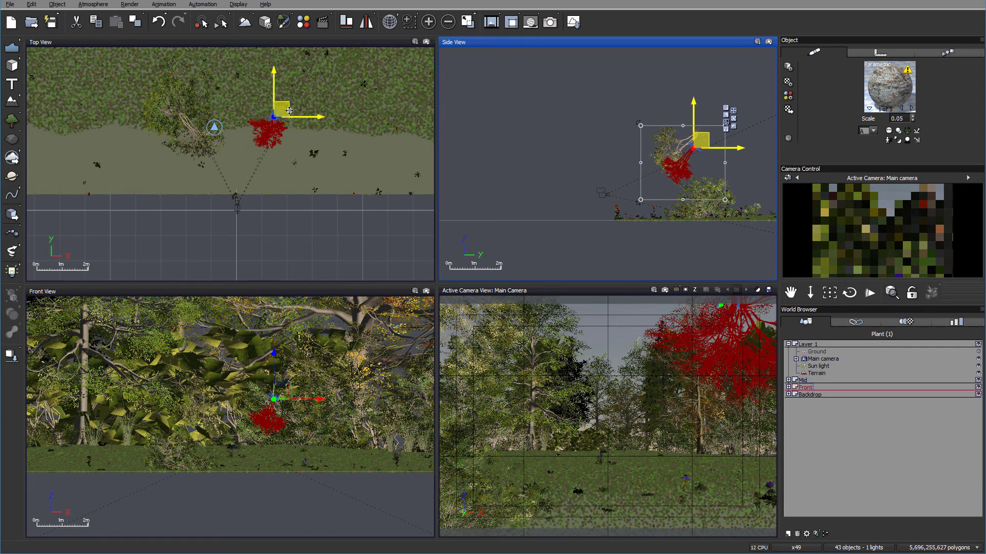
pyautogui.hotkey('ctrl', 'z')
pyautogui.hotkey('ctrl', 'z')
pyautogui.hotkey('ctrl', 'z')
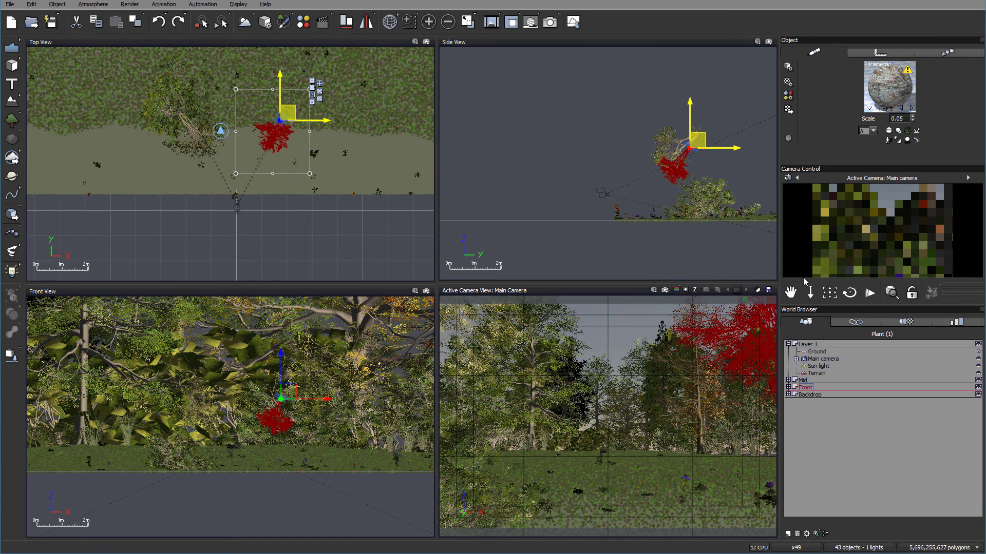
pyautogui.click(287, 112)
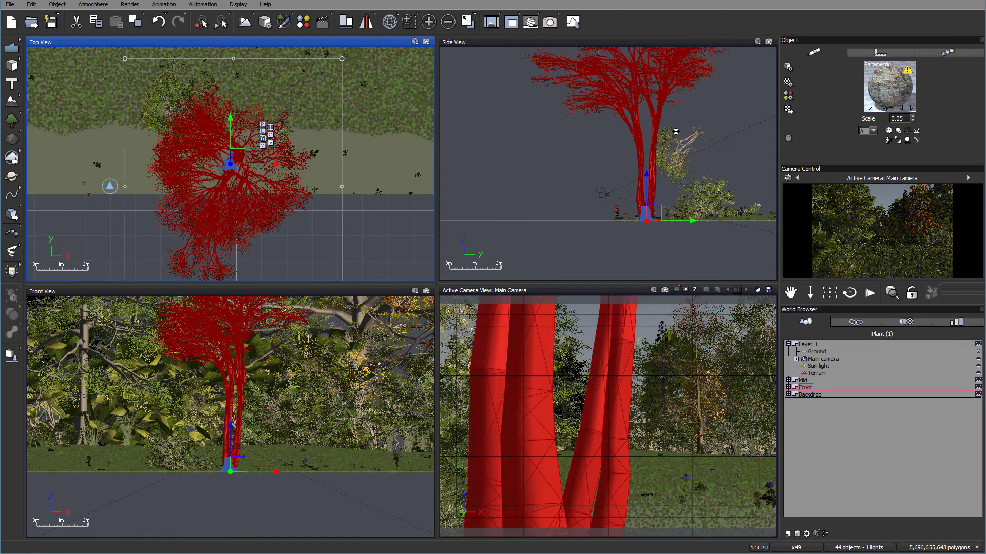
# Step: Shrink the new upright tree and sink its trunk below ground as foreground foliage in the camera frame's lower-right corner
pyautogui.rightClick(654, 127)
pyautogui.press('Escape')
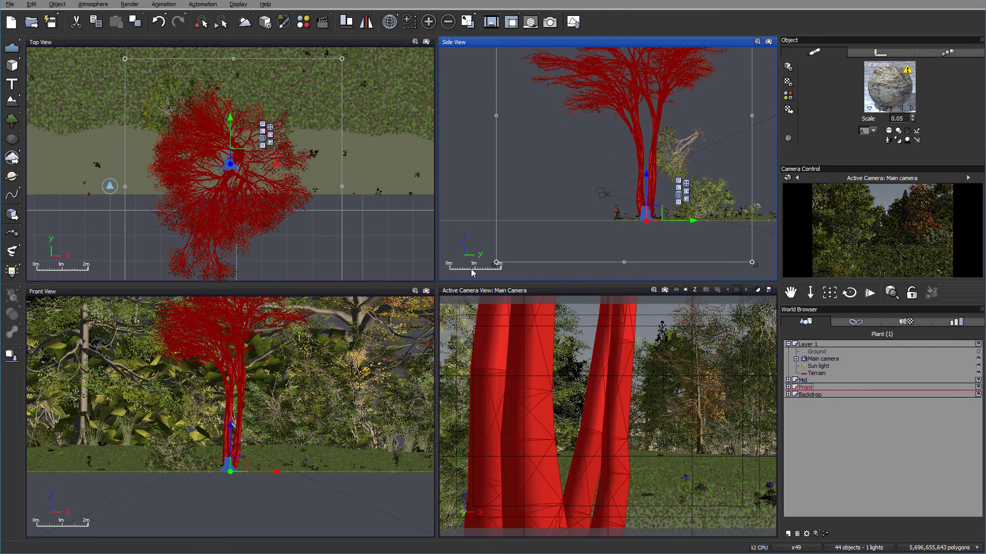
pyautogui.moveTo(496, 263); pyautogui.dragTo(623, 118)
pyautogui.moveTo(701, 85); pyautogui.dragTo(675, 208)
pyautogui.moveTo(713, 149); pyautogui.dragTo(719, 201)
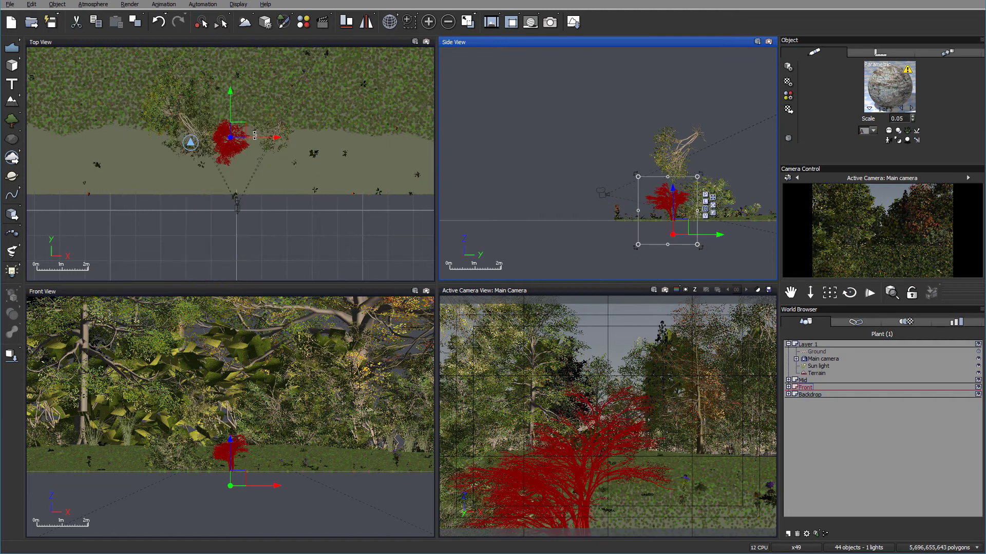
pyautogui.moveTo(235, 130); pyautogui.dragTo(280, 93)
pyautogui.moveTo(716, 229); pyautogui.dragTo(722, 260)
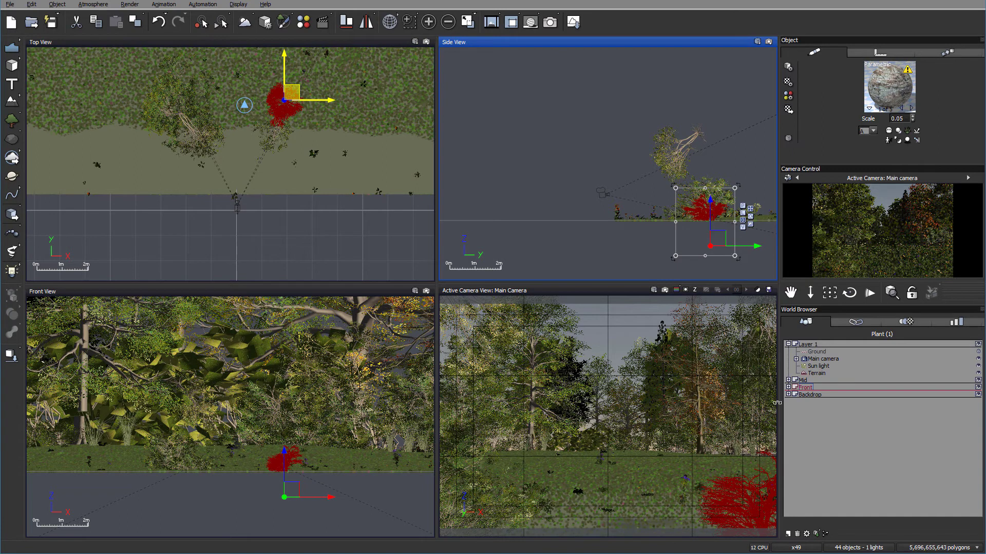
# Step: Add the low spreading green plant from the Bushes collection and place it in the right part of the camera view
pyautogui.click(12, 119)
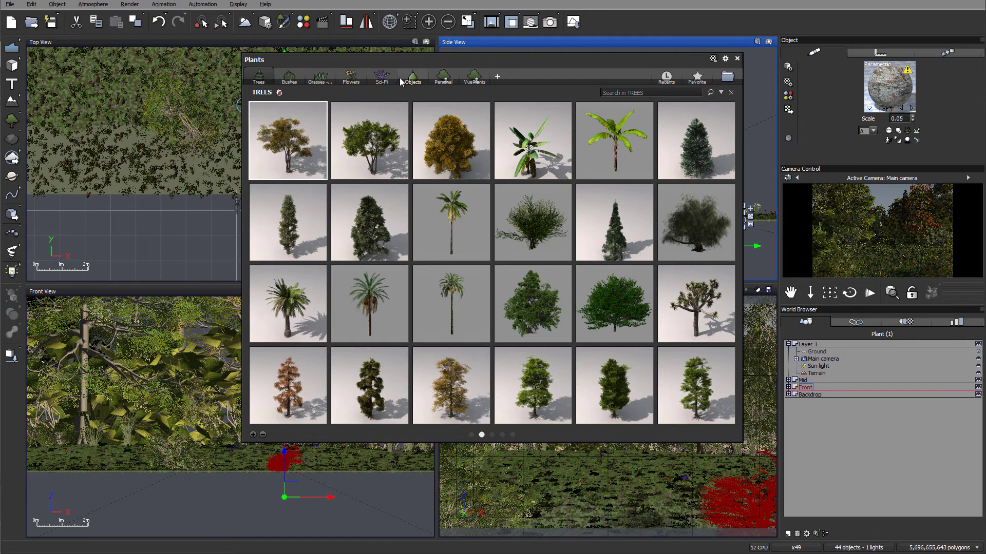
pyautogui.click(290, 79)
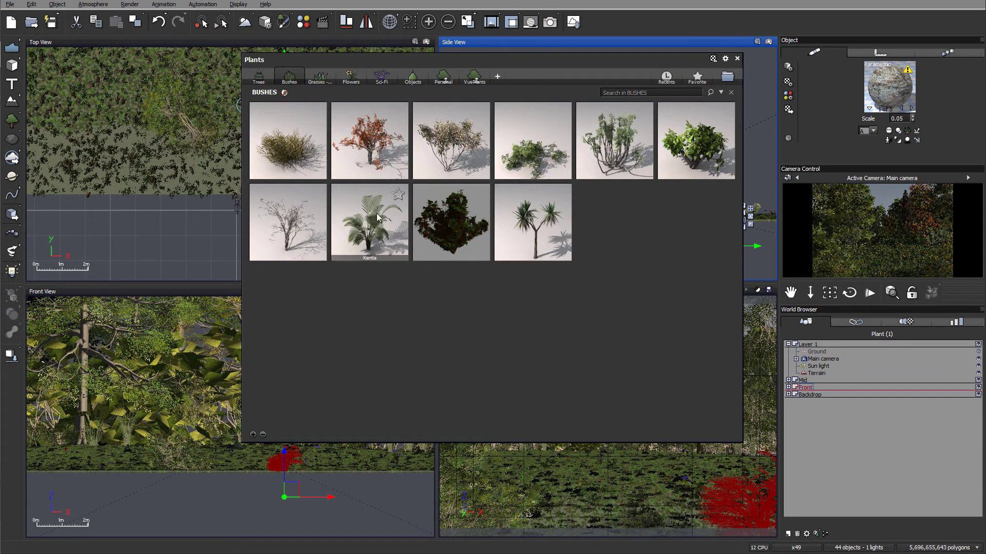
pyautogui.doubleClick(516, 150)
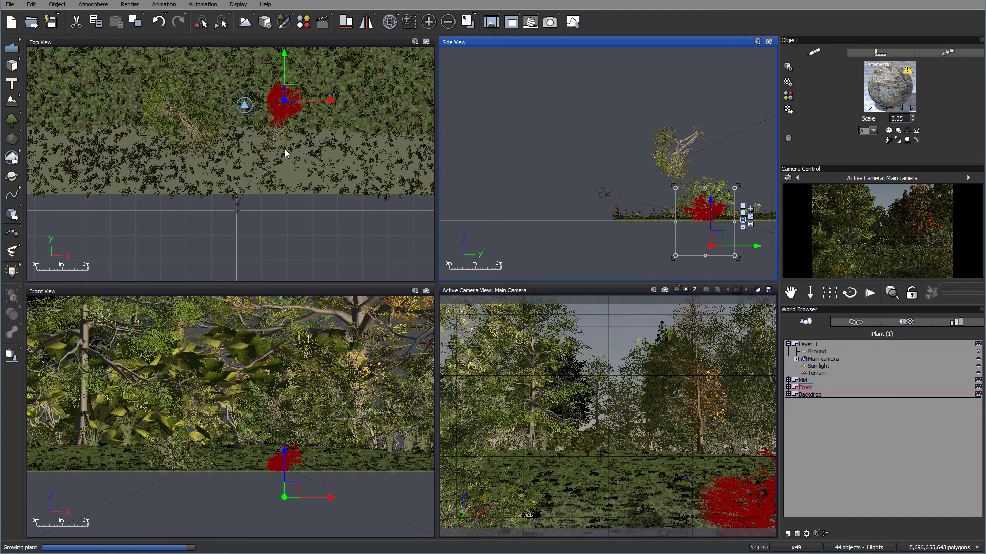
pyautogui.moveTo(230, 165); pyautogui.dragTo(276, 90)
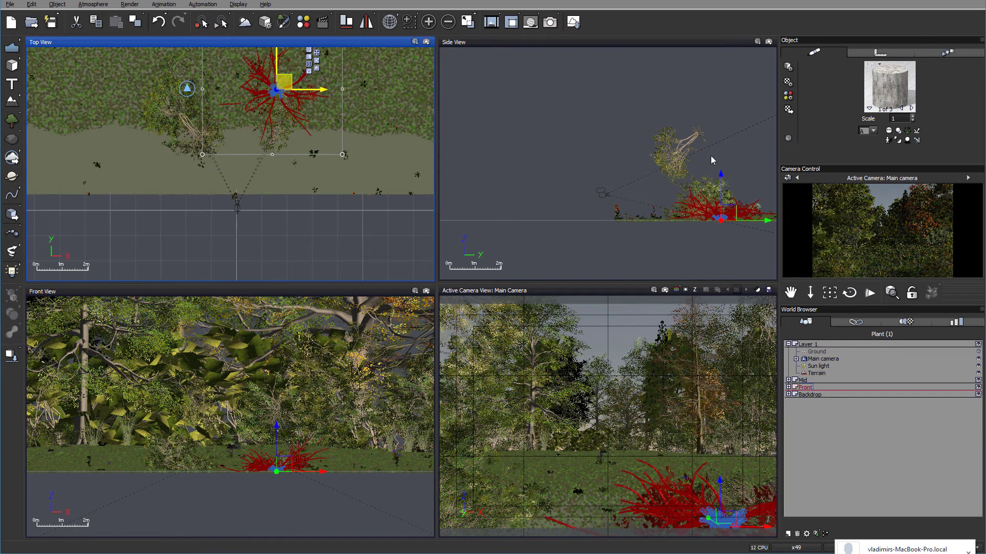
# Step: Scale the low bush down to less than half and move it closer to the camera at the frame's lower-right edge
pyautogui.moveTo(733, 222); pyautogui.dragTo(657, 233, button='right')
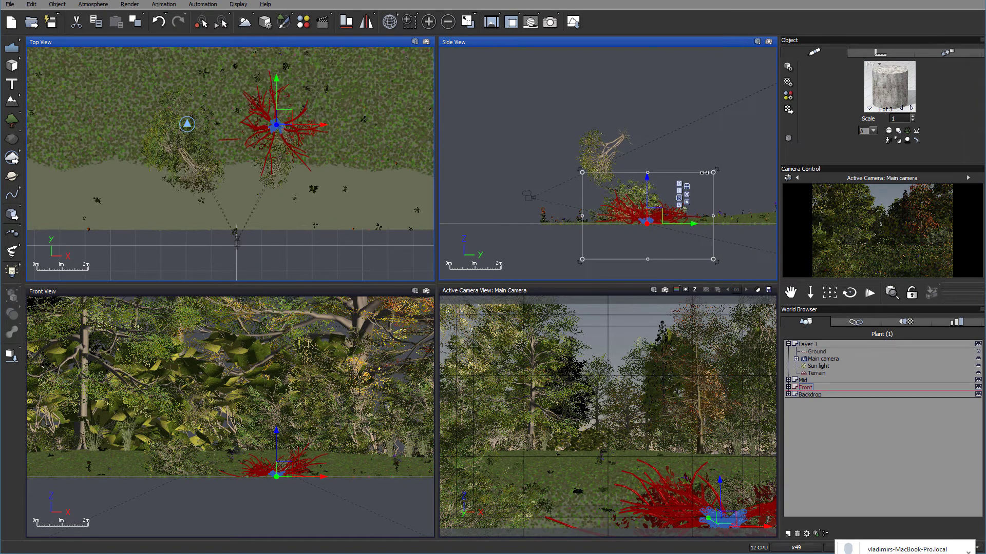
pyautogui.moveTo(713, 172); pyautogui.dragTo(655, 214)
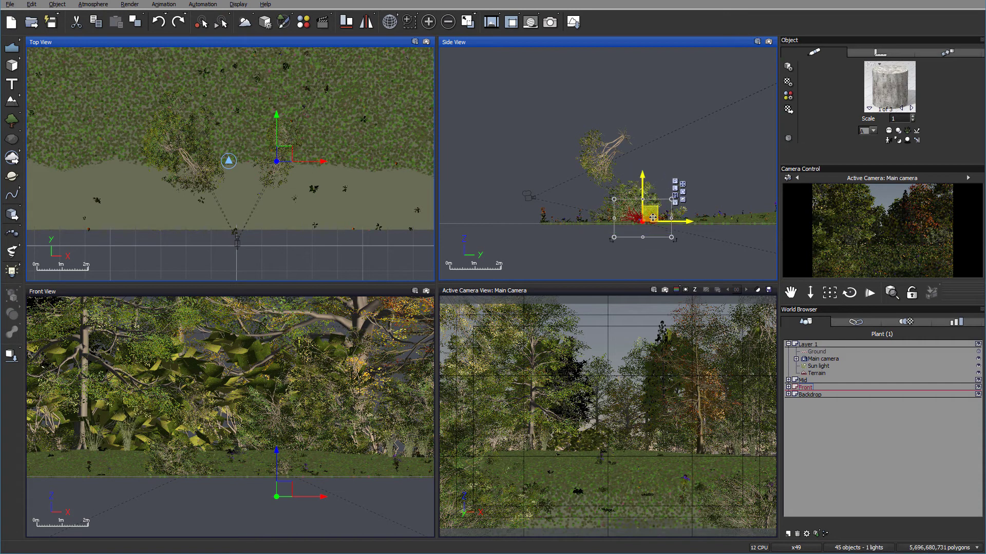
pyautogui.moveTo(269, 141)
pyautogui.mouseDown()
pyautogui.moveTo(256, 160)
pyautogui.moveTo(277, 142)
pyautogui.mouseUp()
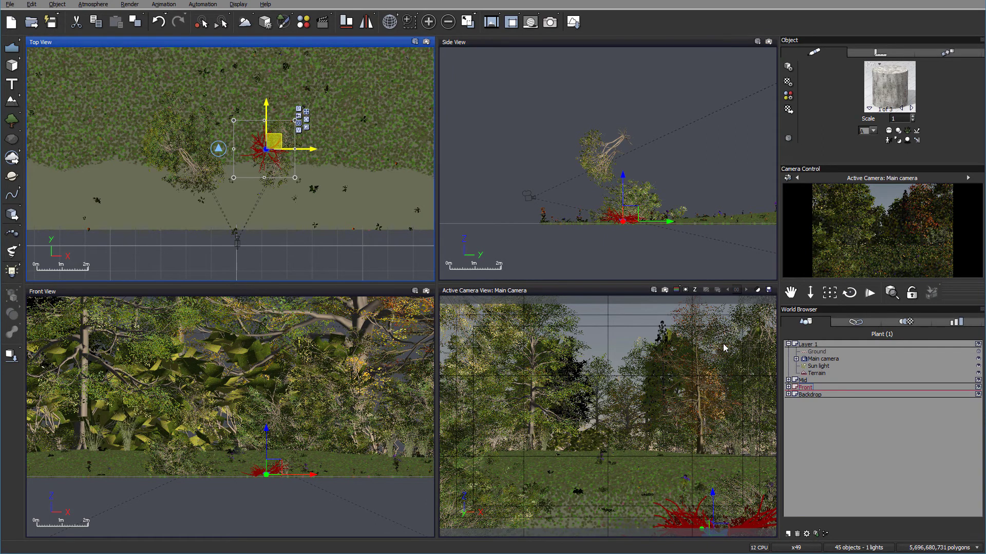
# Step: Add a Kentia from the Bushes collection and place it behind the low bush near the right edge of the camera view
pyautogui.click(11, 120)
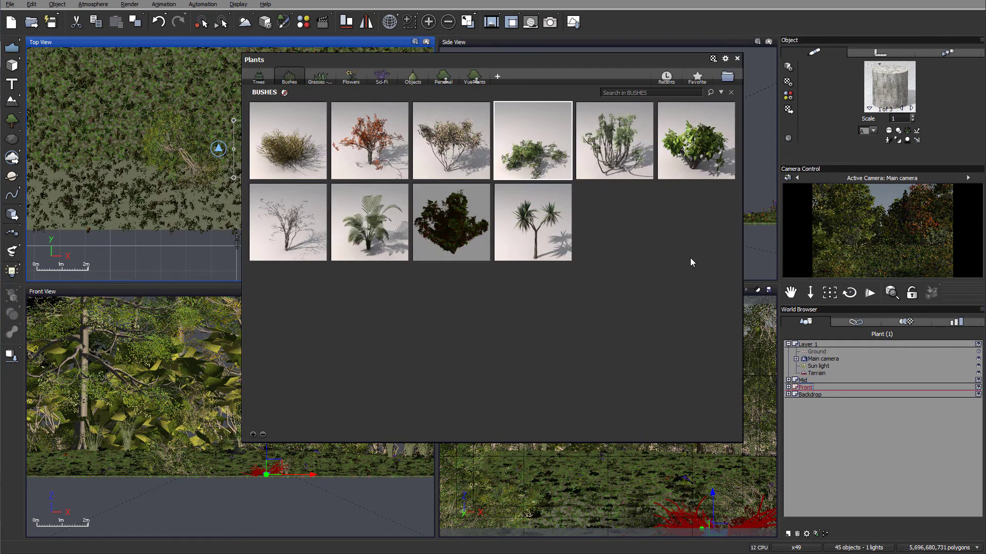
pyautogui.doubleClick(366, 232)
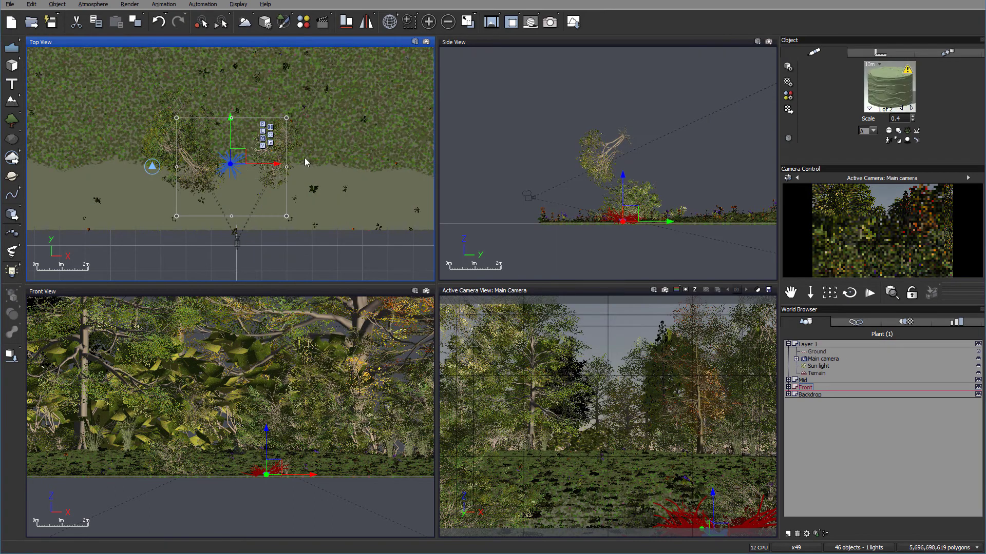
pyautogui.moveTo(295, 129); pyautogui.dragTo(344, 87)
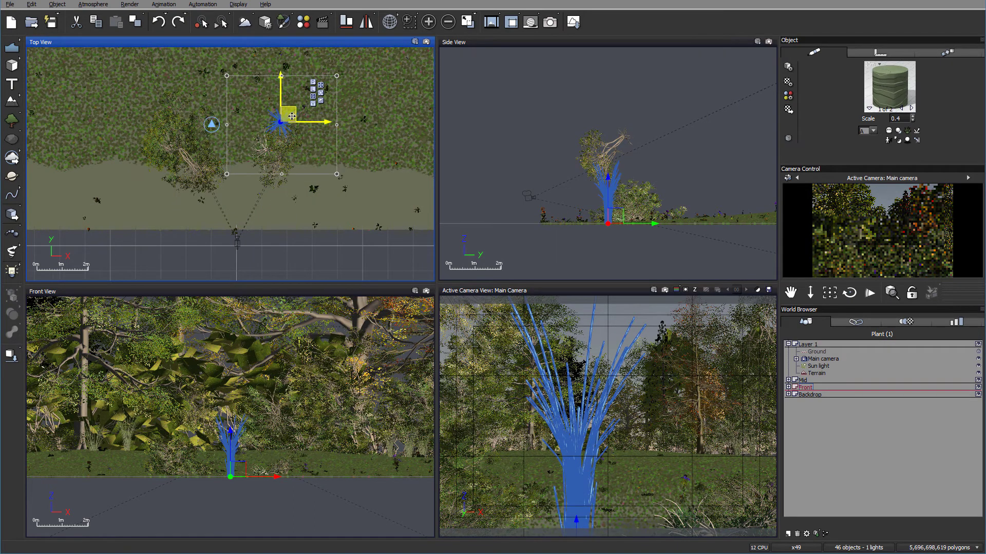
pyautogui.moveTo(668, 212); pyautogui.dragTo(741, 209)
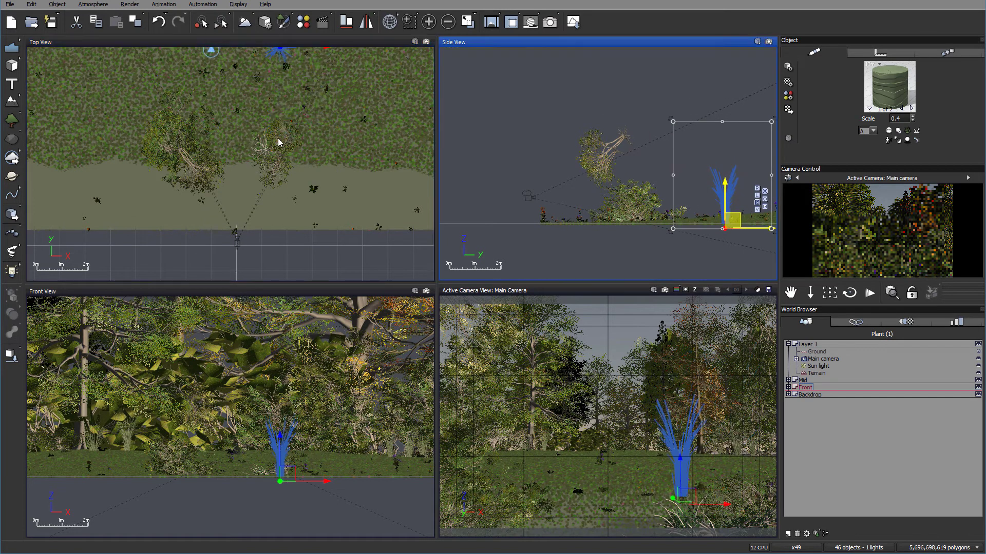
pyautogui.moveTo(286, 103); pyautogui.dragTo(263, 157, button='right')
pyautogui.moveTo(269, 90); pyautogui.dragTo(295, 127)
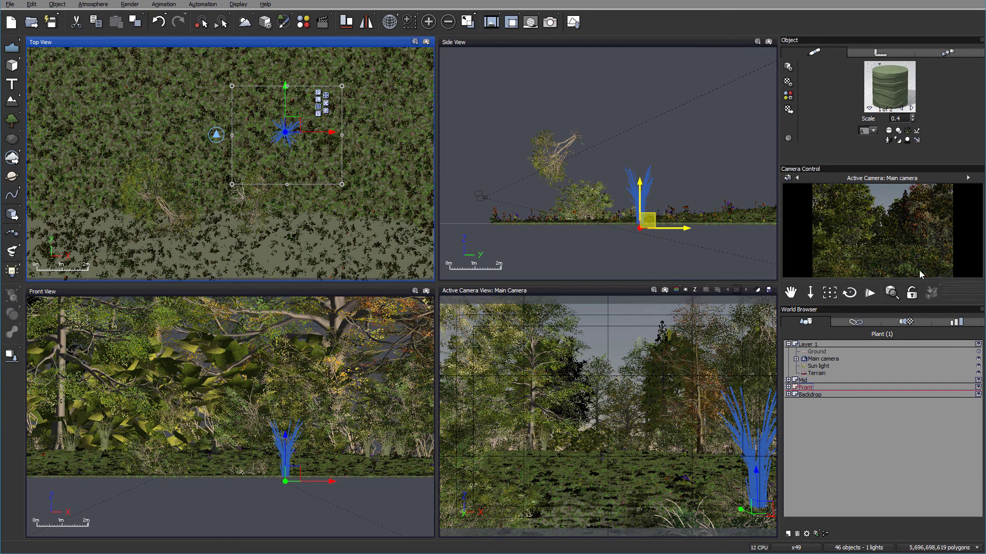
# Step: Add the Greenish Stone from the faceted rocks collection to the scene
pyautogui.moveTo(292, 220); pyautogui.dragTo(350, 121, button='right')
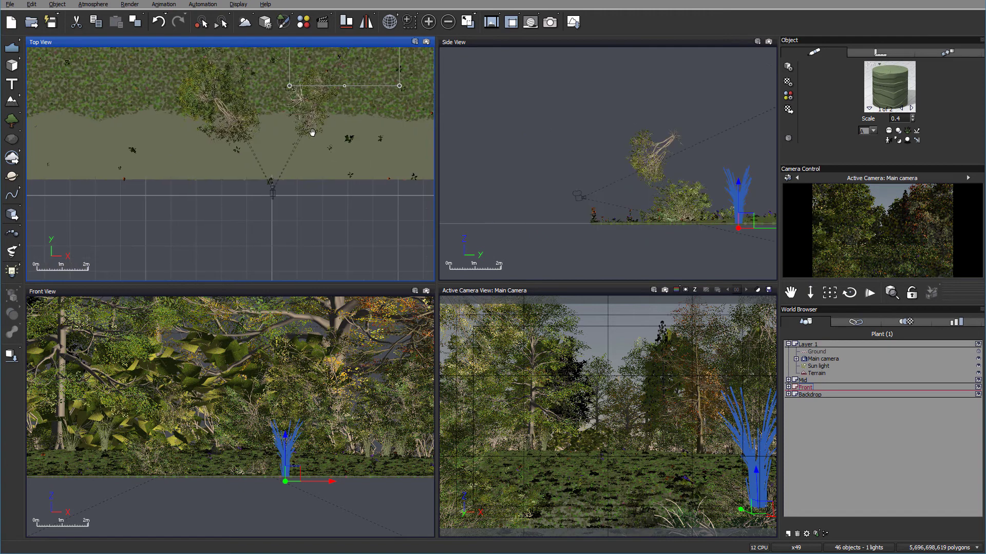
pyautogui.scroll(4, 310, 104)
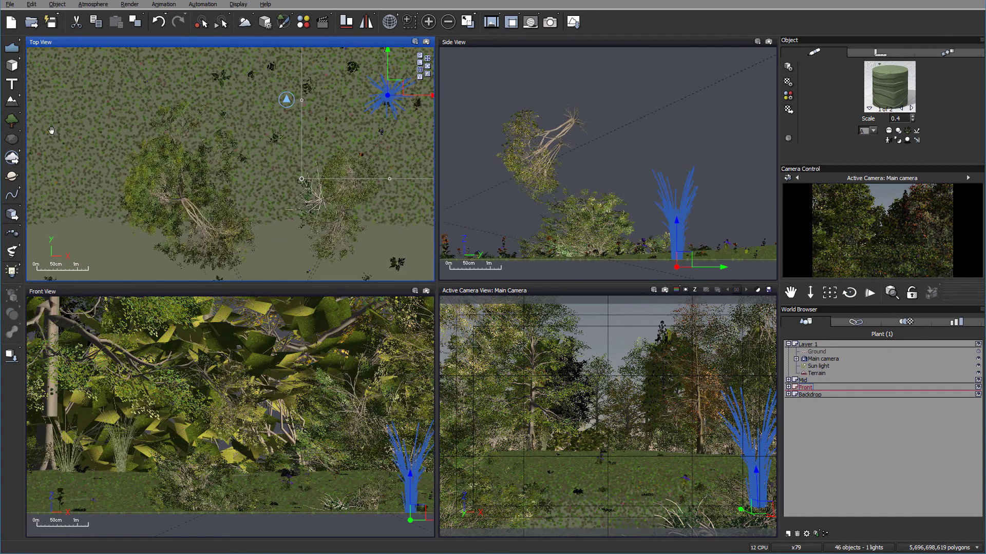
pyautogui.click(11, 139)
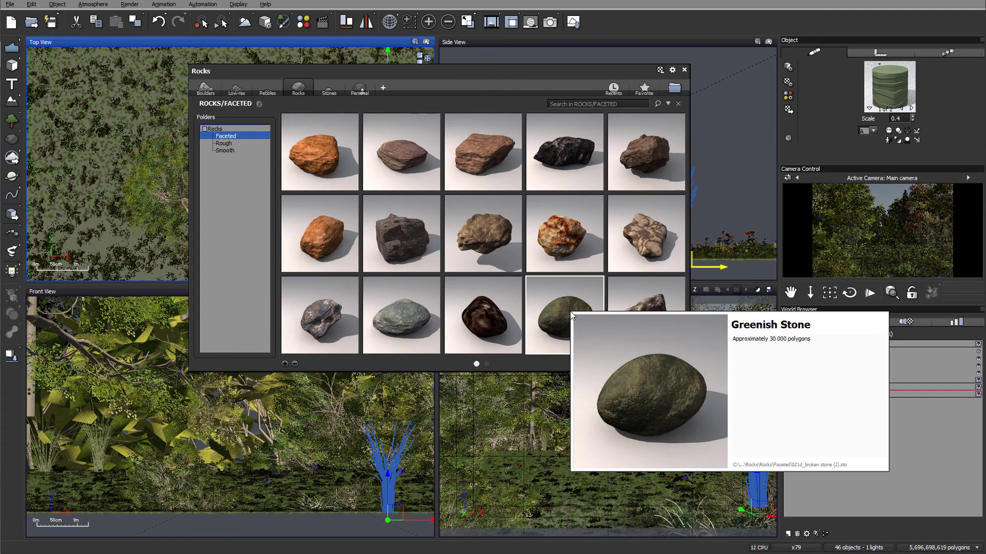
pyautogui.doubleClick(548, 307)
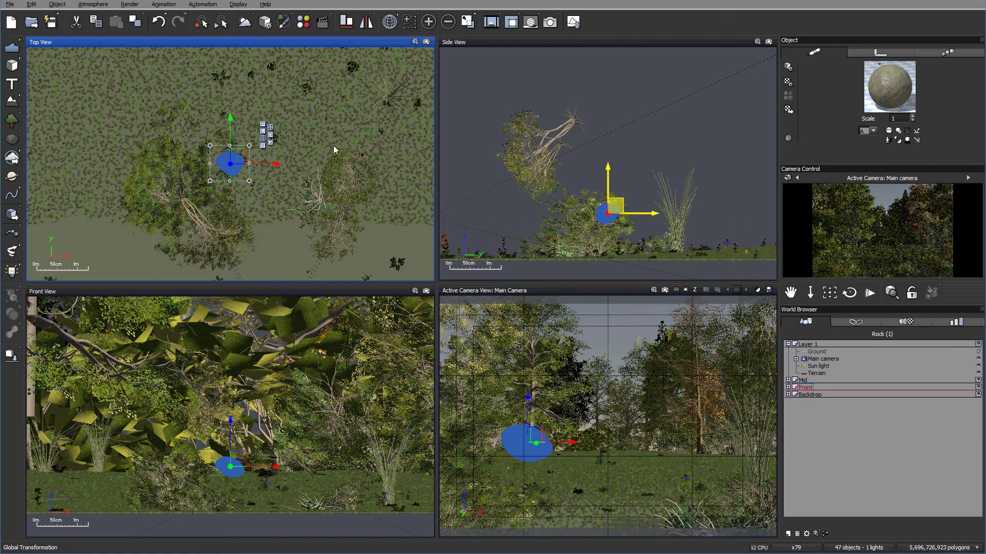
# Step: Lower the rock until it is partly embedded in the ground and move it farther back, left of centre in the camera view
pyautogui.moveTo(240, 155)
pyautogui.mouseDown()
pyautogui.moveTo(306, 159)
pyautogui.moveTo(231, 147)
pyautogui.mouseUp()
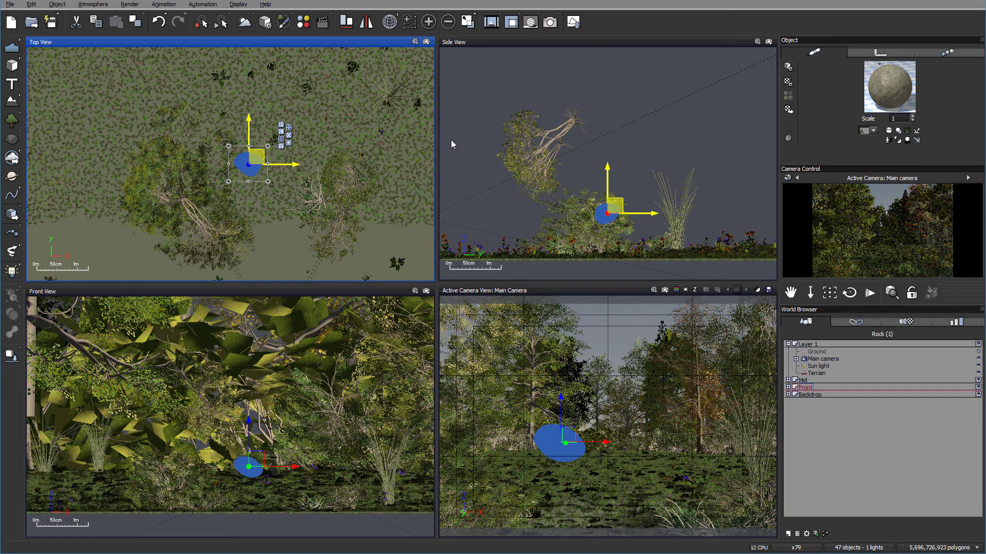
pyautogui.press('d')
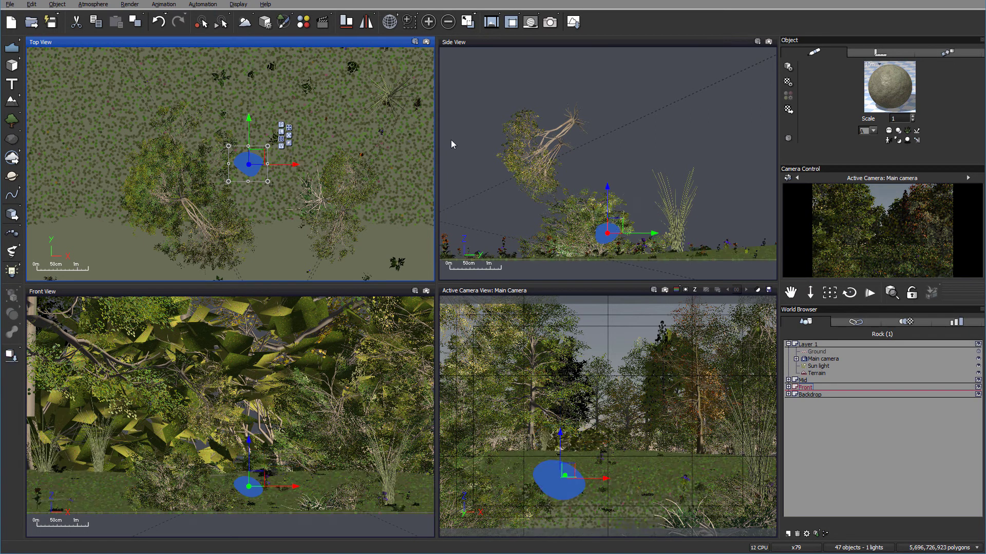
pyautogui.click(617, 229)
pyautogui.moveTo(633, 215); pyautogui.dragTo(623, 246)
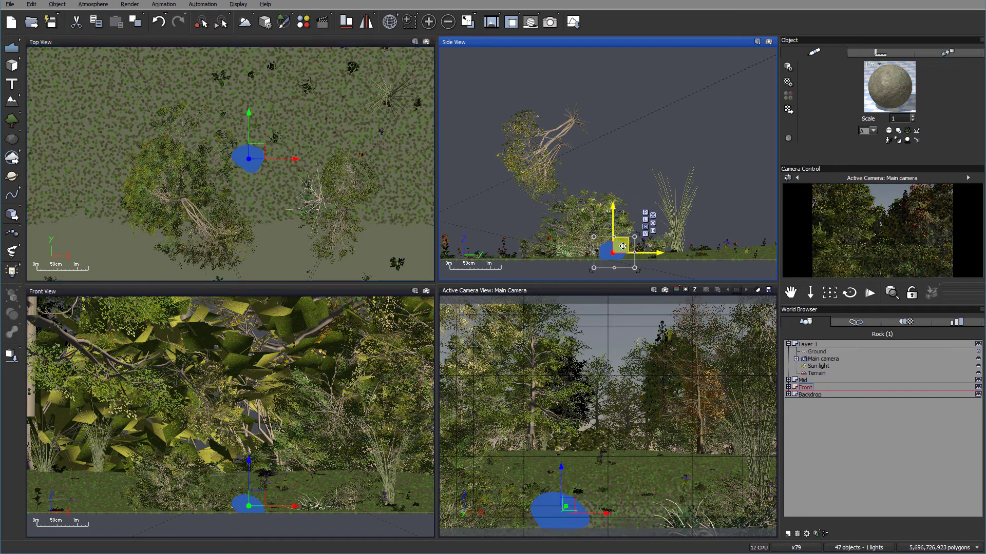
pyautogui.moveTo(257, 150); pyautogui.dragTo(231, 102)
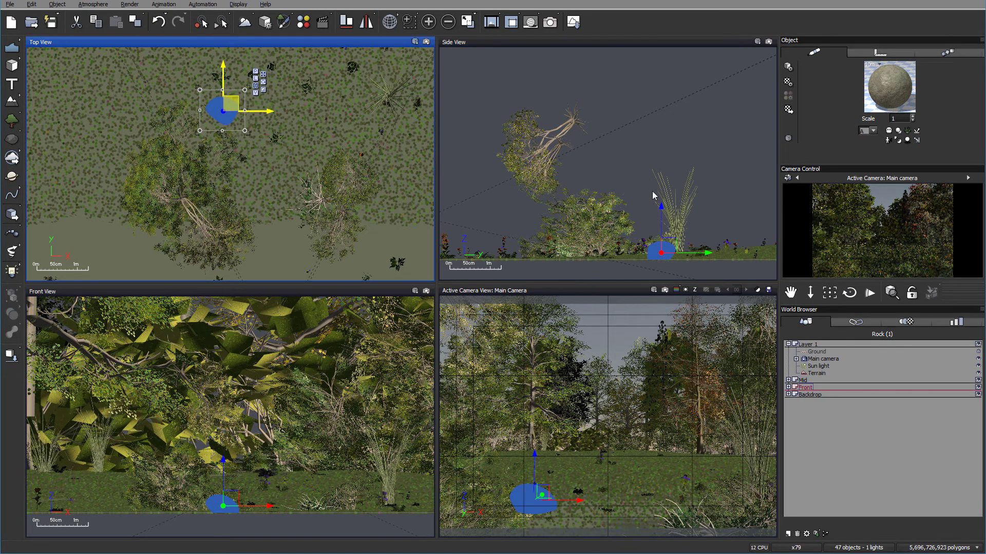
pyautogui.click(671, 245)
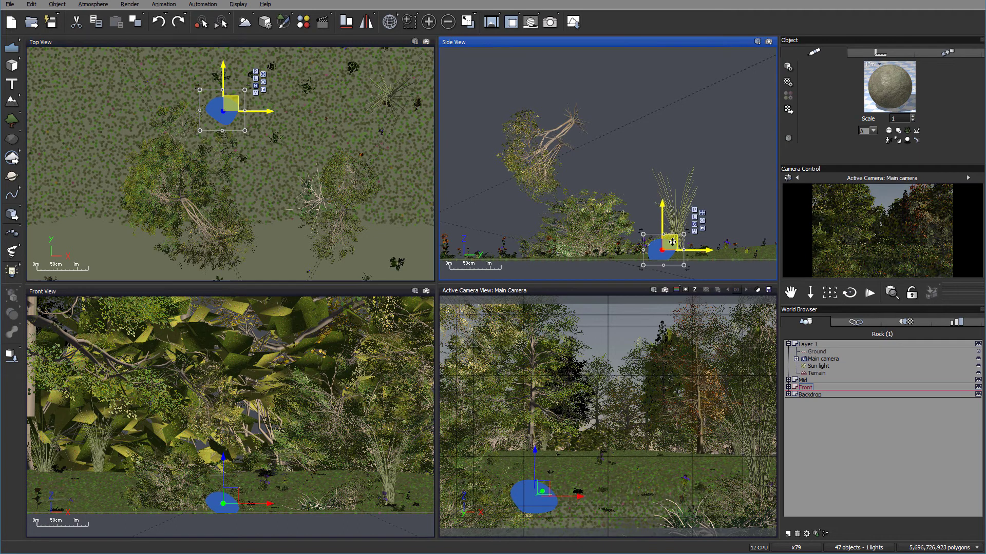
# Step: Add a second Greenish Stone to the scene and save the scene
pyautogui.click(11, 141)
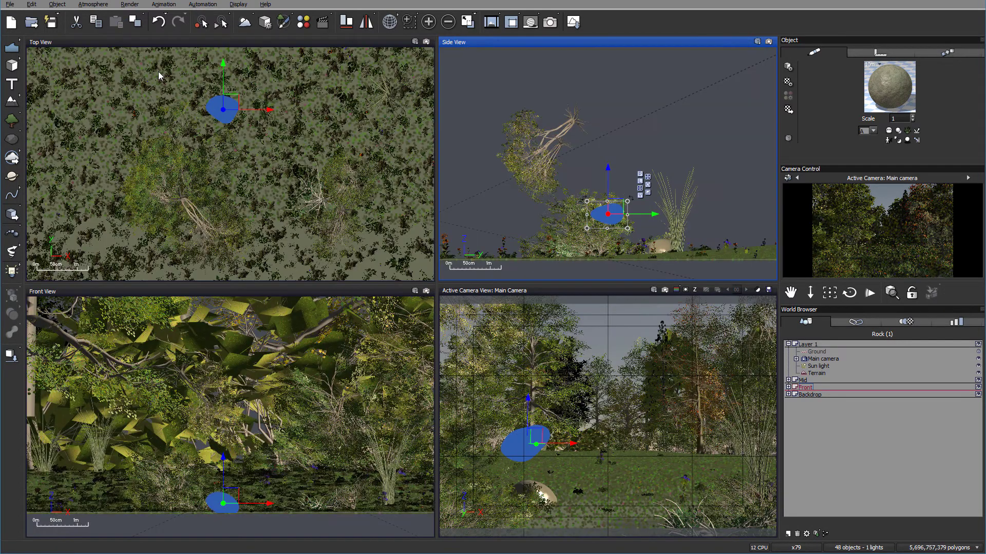
pyautogui.click(53, 29)
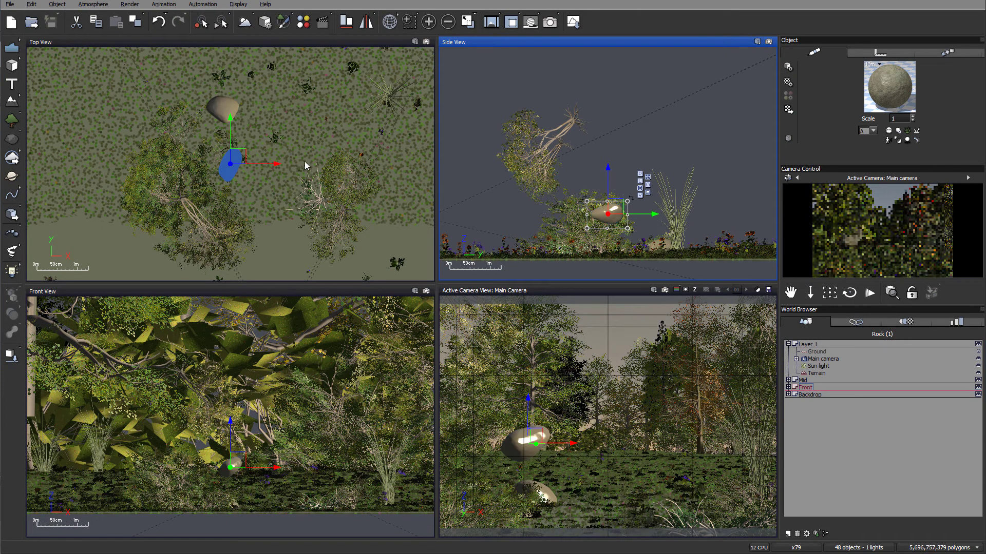
# Step: Rotate the second rock upright and sink it into the ground against the left side of the first rock in the camera view
pyautogui.moveTo(238, 157); pyautogui.dragTo(225, 112)
pyautogui.moveTo(607, 214); pyautogui.dragTo(651, 215)
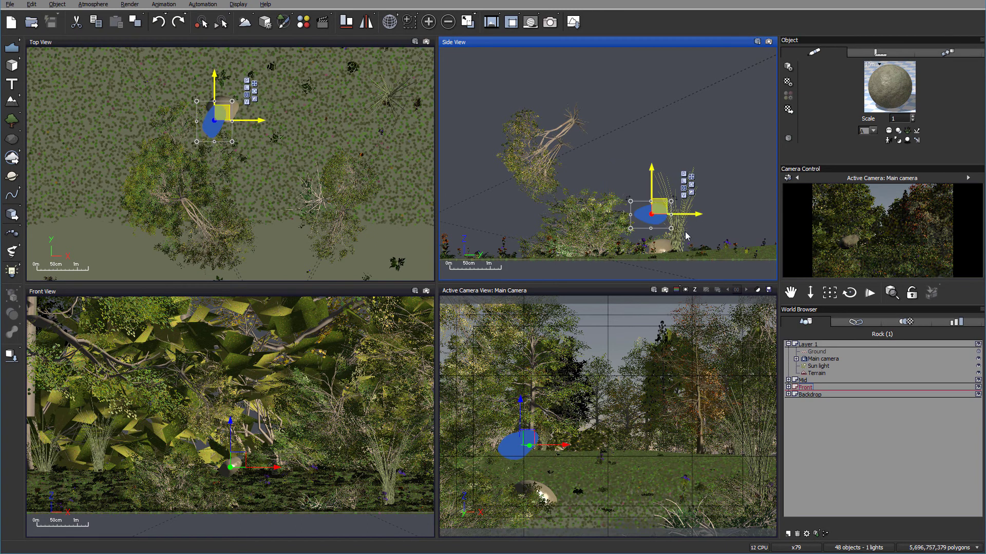
pyautogui.moveTo(661, 258); pyautogui.dragTo(642, 264)
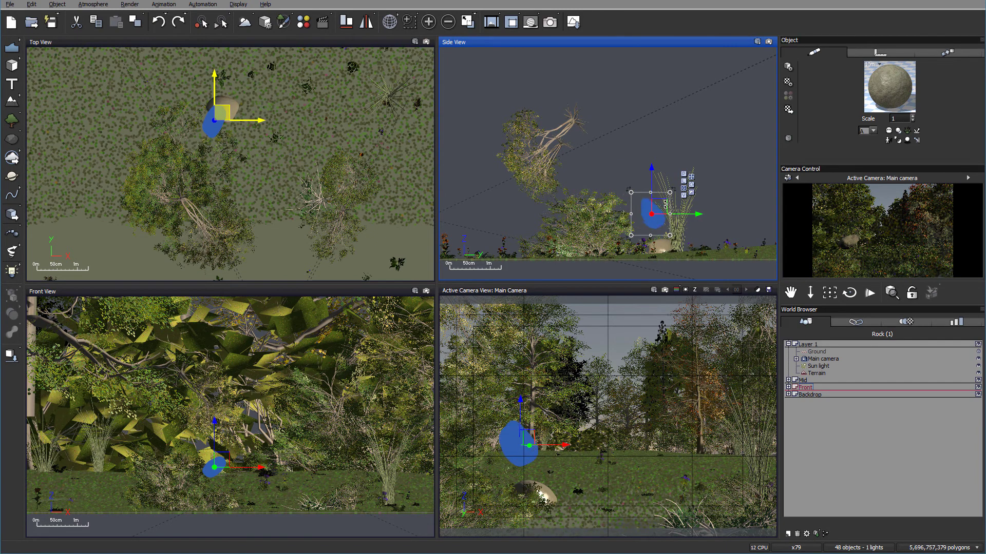
pyautogui.moveTo(639, 208); pyautogui.dragTo(645, 239)
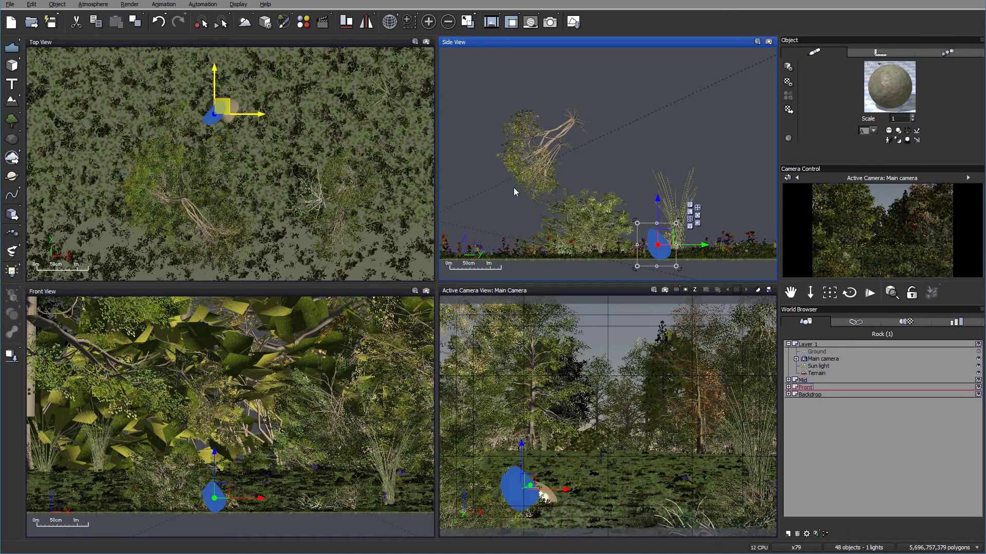
# Step: Select both Greenish Stones in the Front layer and move them together slightly to the right in the camera view
pyautogui.click(788, 388)
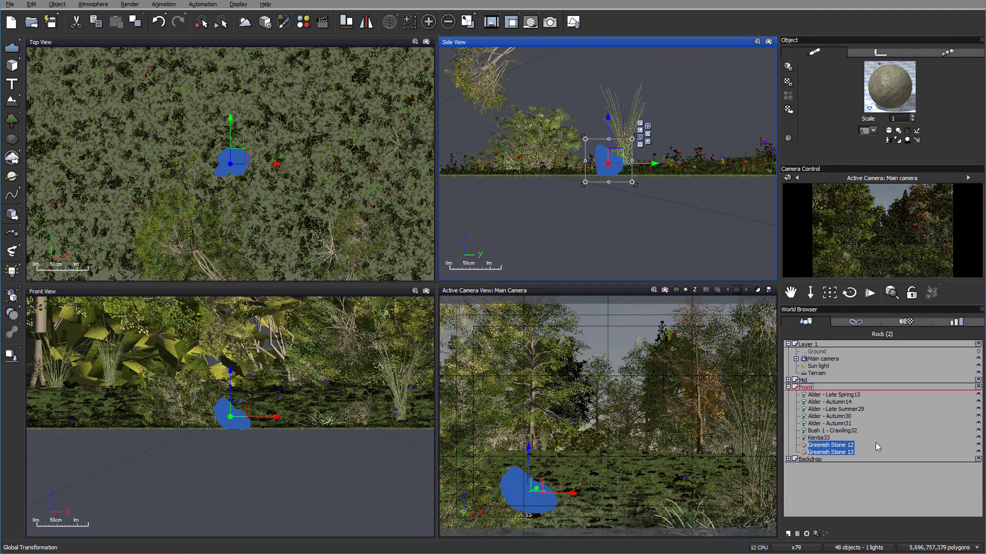
pyautogui.moveTo(236, 157); pyautogui.dragTo(250, 168)
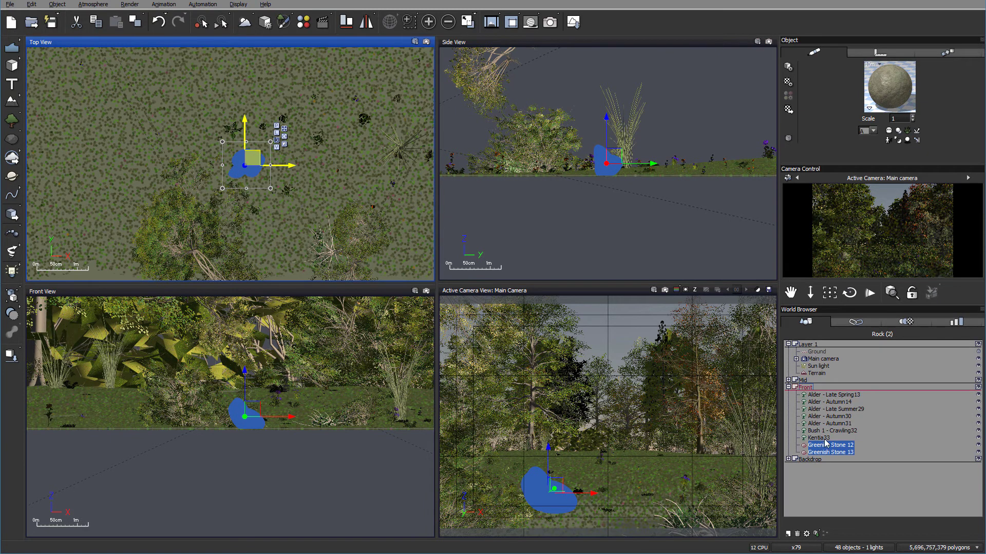
# Step: Add a third Greenish Stone, enlarge it and lower it into the ground just behind the other two rocks
pyautogui.click(11, 141)
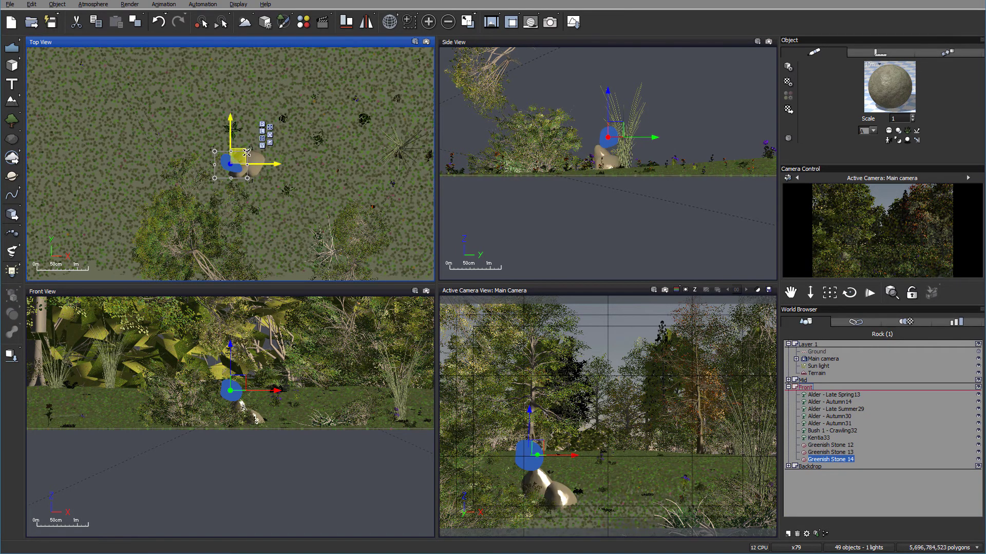
pyautogui.moveTo(247, 151)
pyautogui.mouseDown()
pyautogui.moveTo(267, 134)
pyautogui.moveTo(233, 157)
pyautogui.mouseUp()
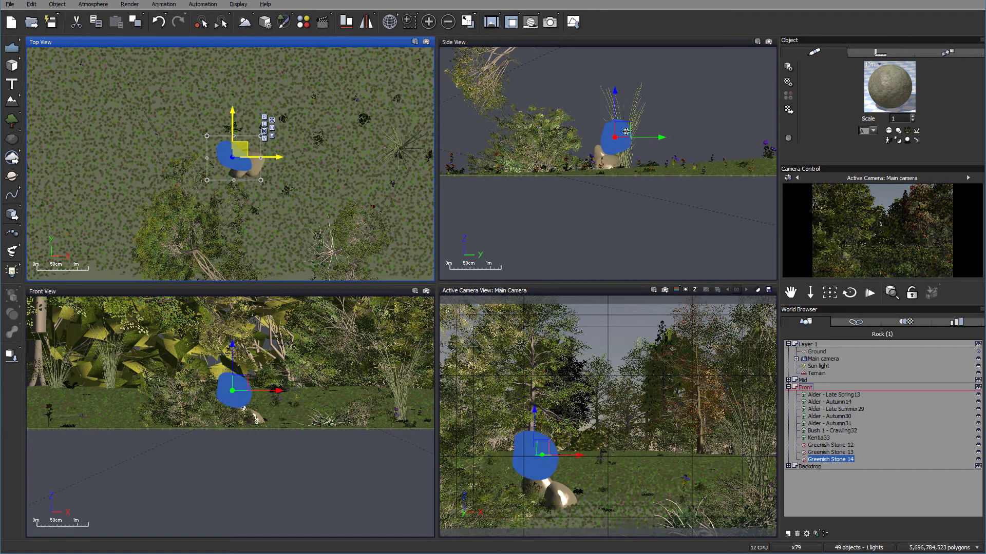
pyautogui.moveTo(632, 156); pyautogui.dragTo(632, 162)
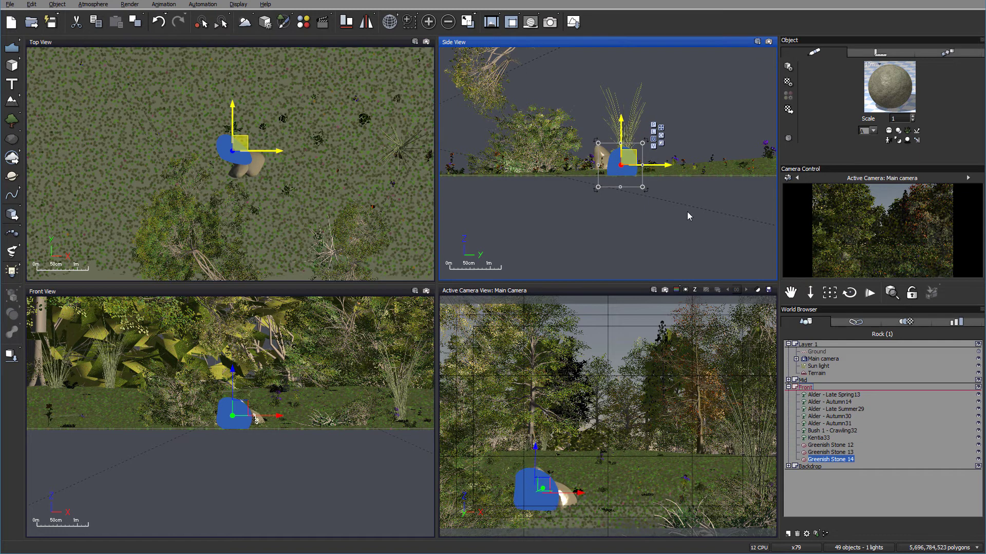
# Step: Group the three Greenish Stones and bake the group to polygons
pyautogui.keyDown('shift'); pyautogui.click(838, 443); pyautogui.keyUp('shift')
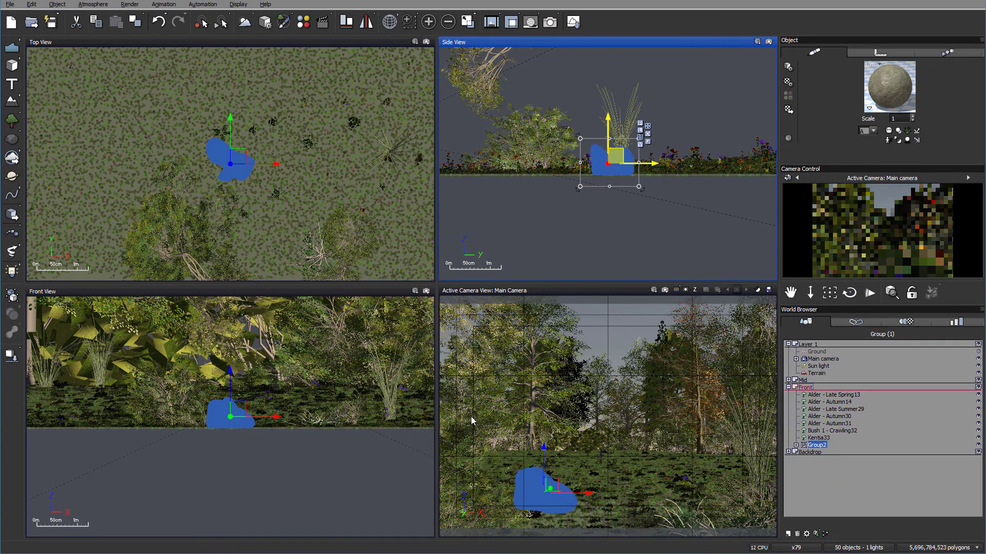
pyautogui.rightClick(820, 447)
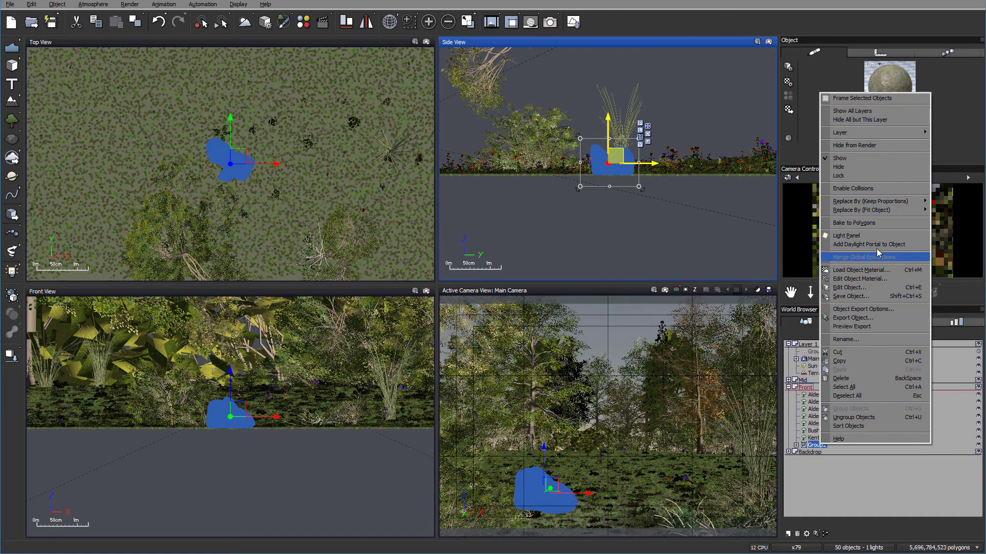
pyautogui.click(876, 225)
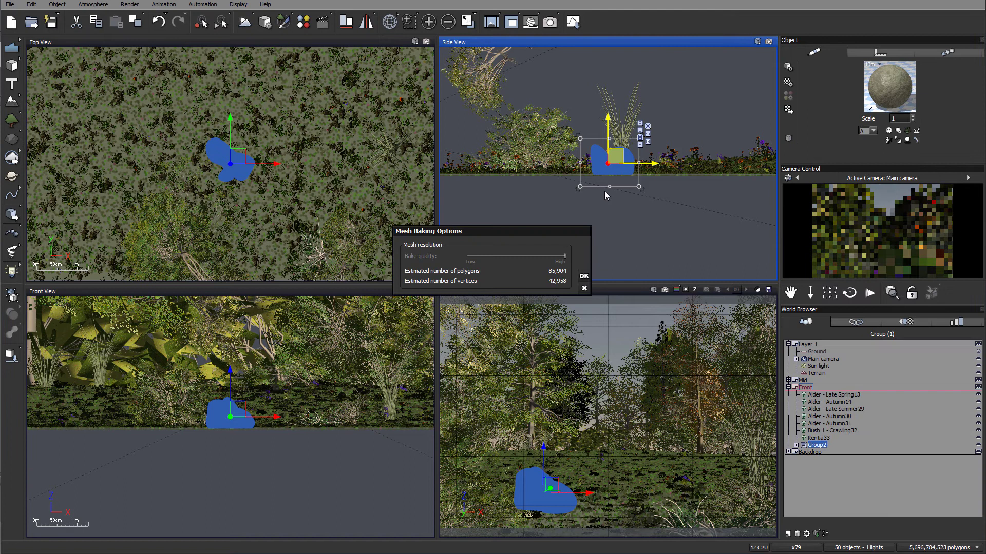
pyautogui.click(584, 275)
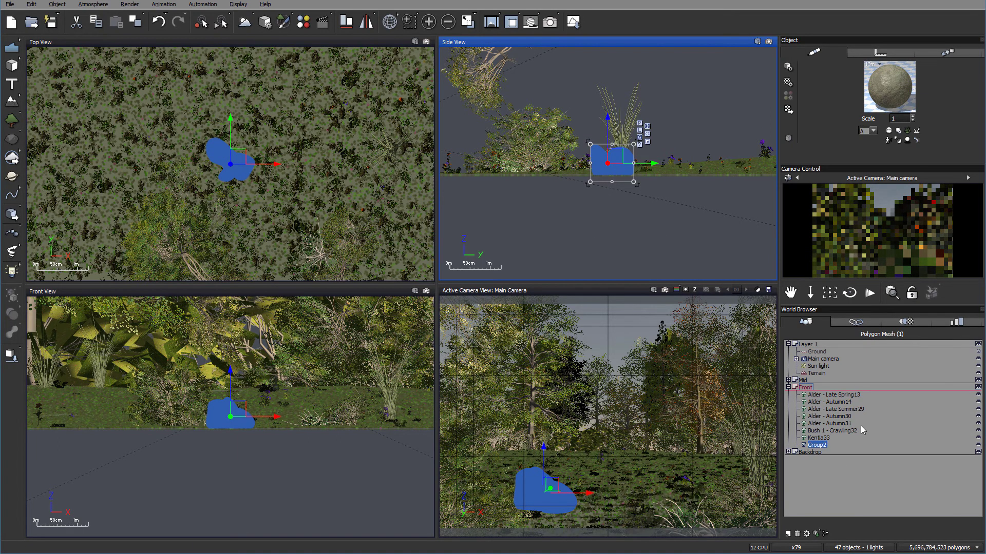
# Step: Name the baked rocks' material StoneMat and add a layer named Eco plants of type EcoSystem/Particles above Greenish Stone
pyautogui.doubleClick(897, 86)
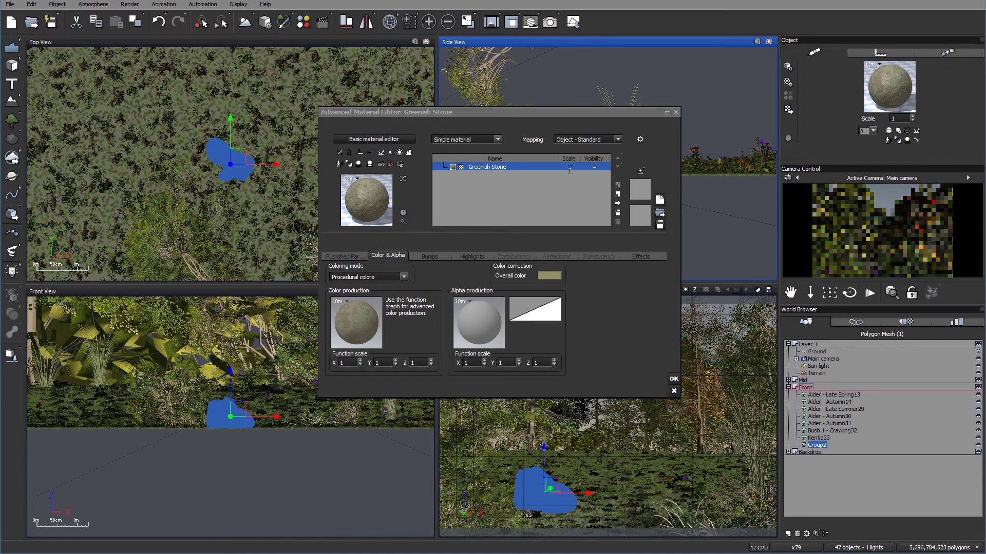
pyautogui.click(617, 194)
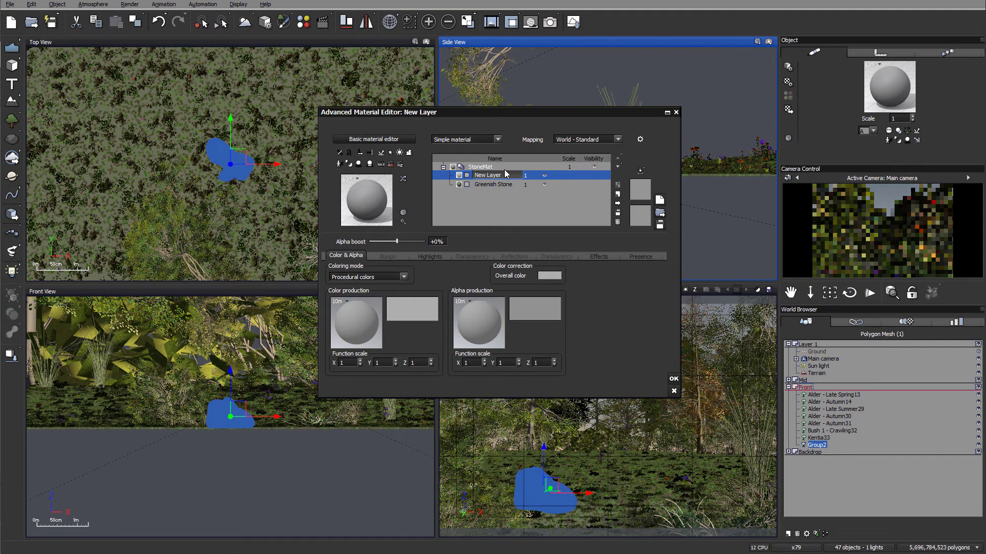
pyautogui.click(504, 174)
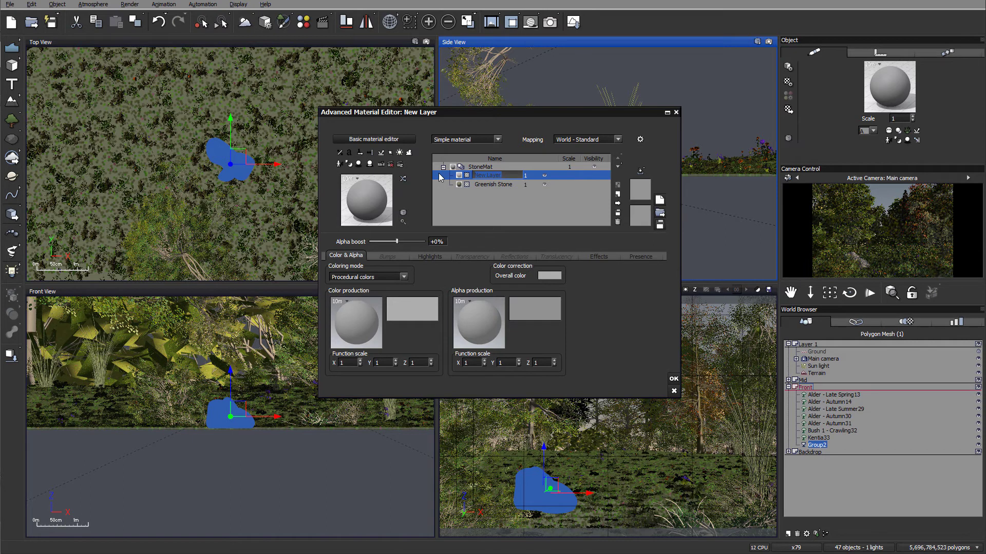
pyautogui.write('Eco plants')
pyautogui.click(467, 139)
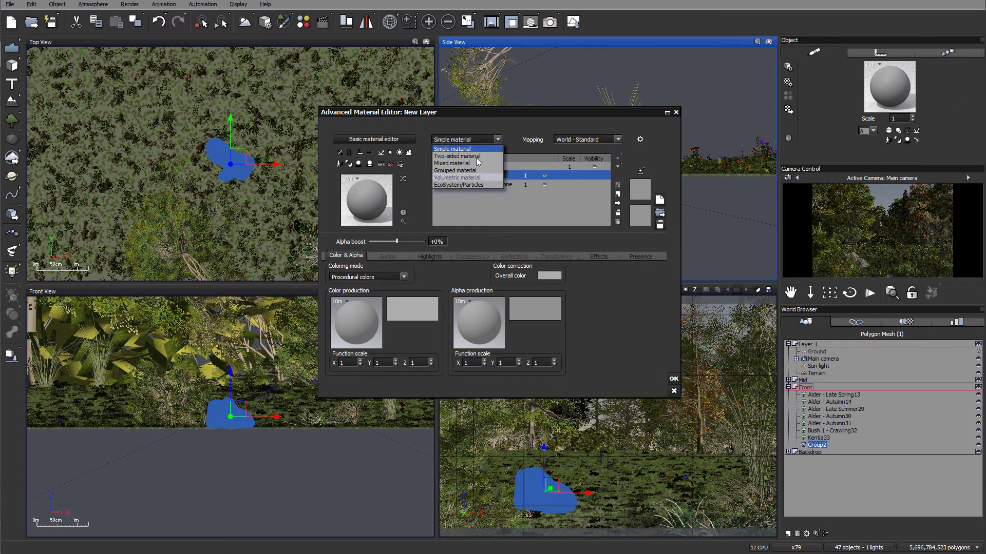
pyautogui.click(474, 185)
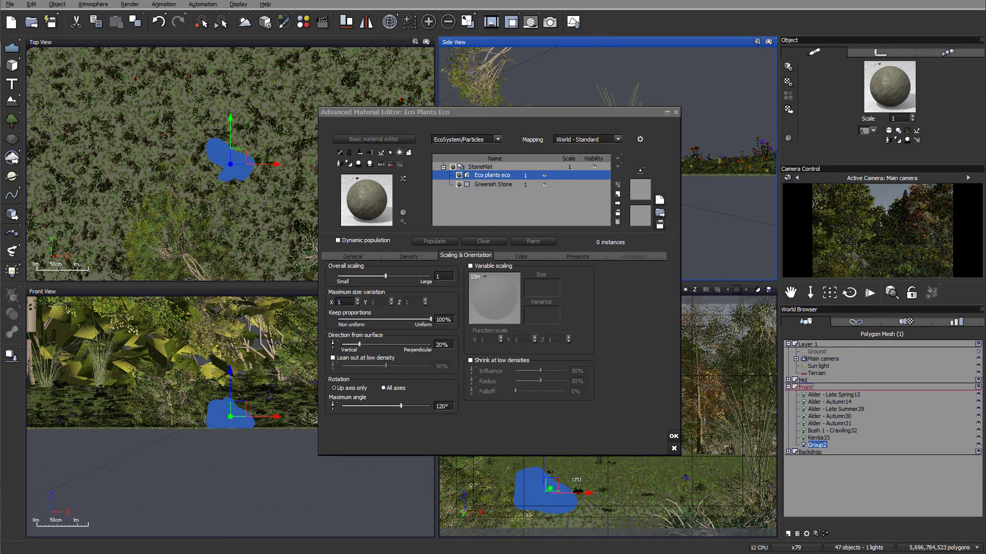
# Step: Add the Small Grassfield Plant from the Grasses - Plants collection to the ecosystem population and populate the rocks with it
pyautogui.click(351, 257)
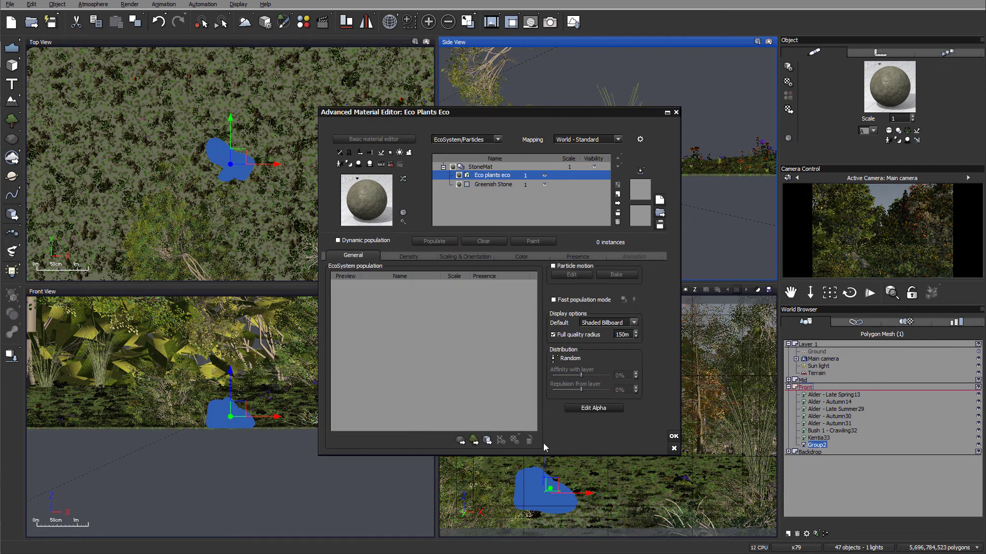
pyautogui.click(474, 440)
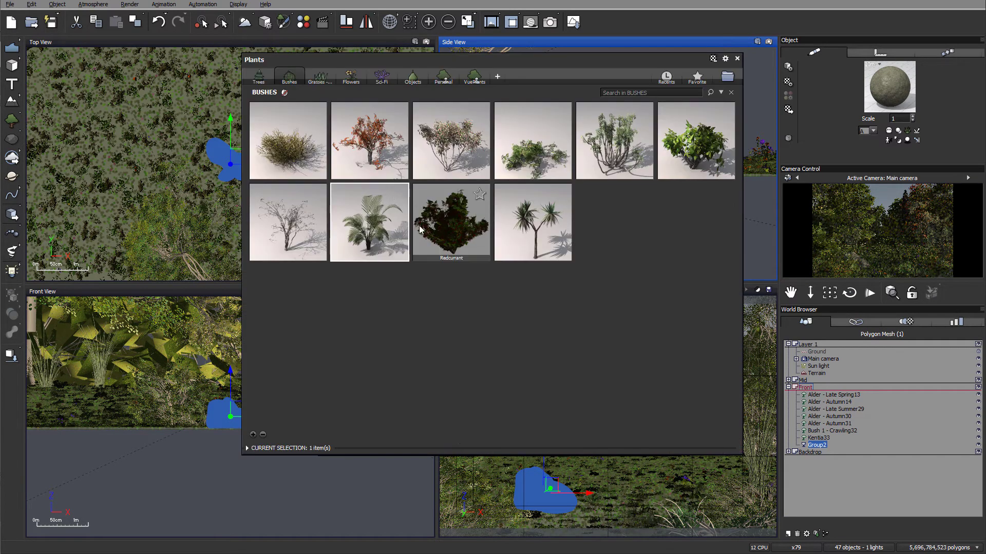
pyautogui.click(318, 80)
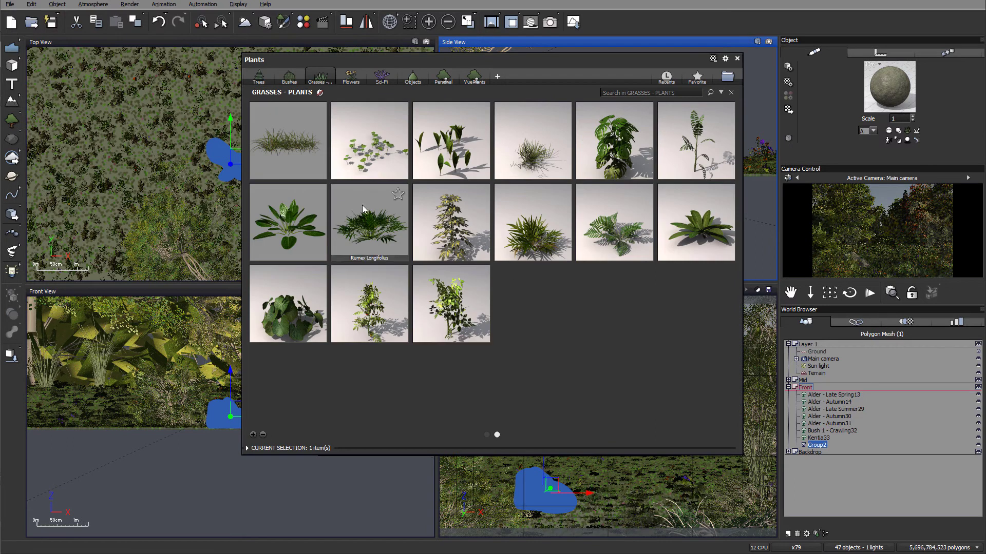
pyautogui.doubleClick(377, 145)
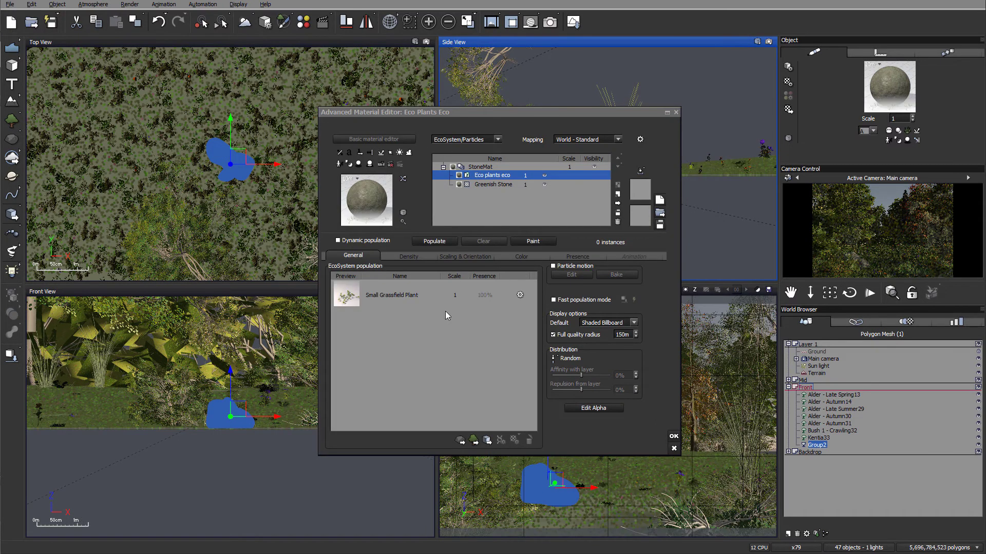
pyautogui.click(434, 242)
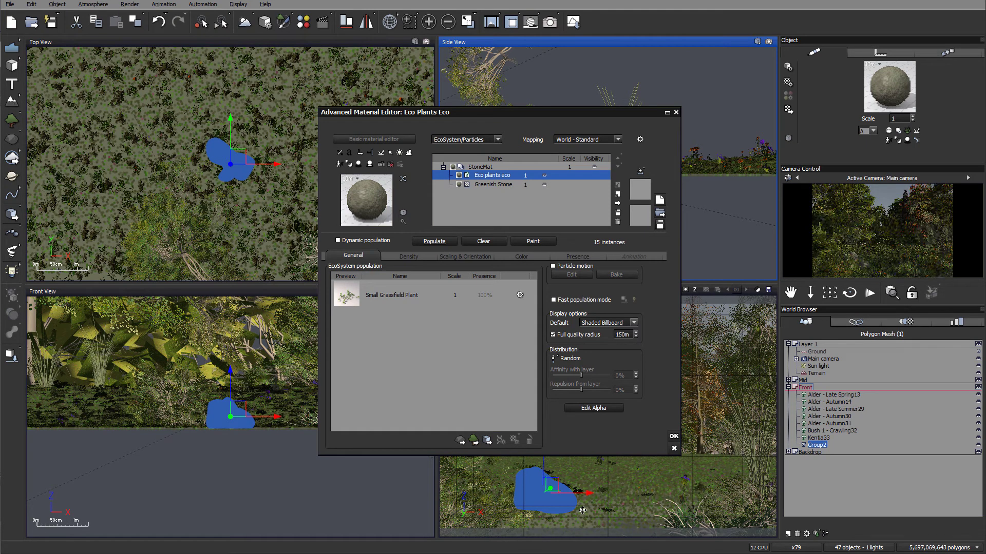
# Step: Set the plant layer's overall density to 63% and its overall scaling to 0.693
pyautogui.click(419, 256)
pyautogui.moveTo(405, 280); pyautogui.dragTo(380, 276)
pyautogui.click(465, 255)
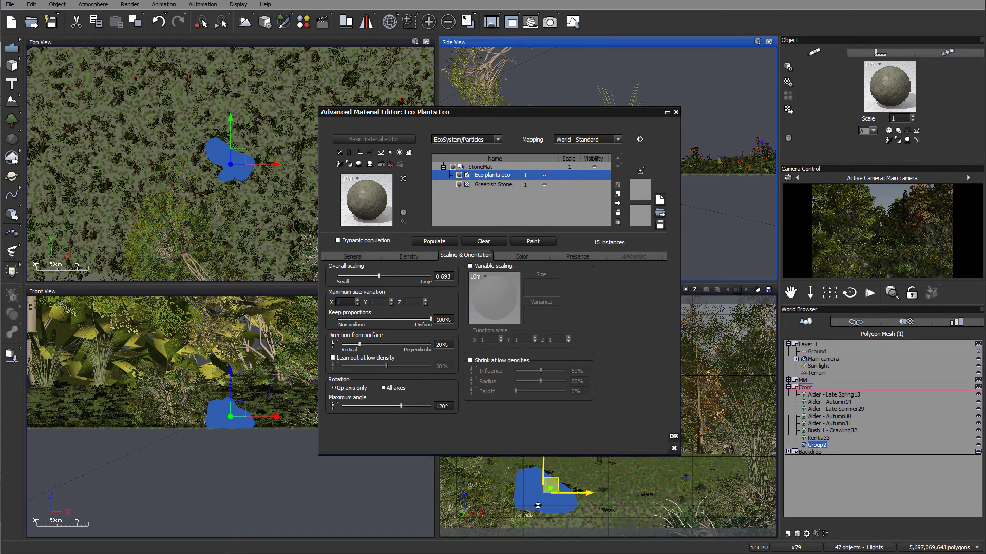
pyautogui.click(589, 257)
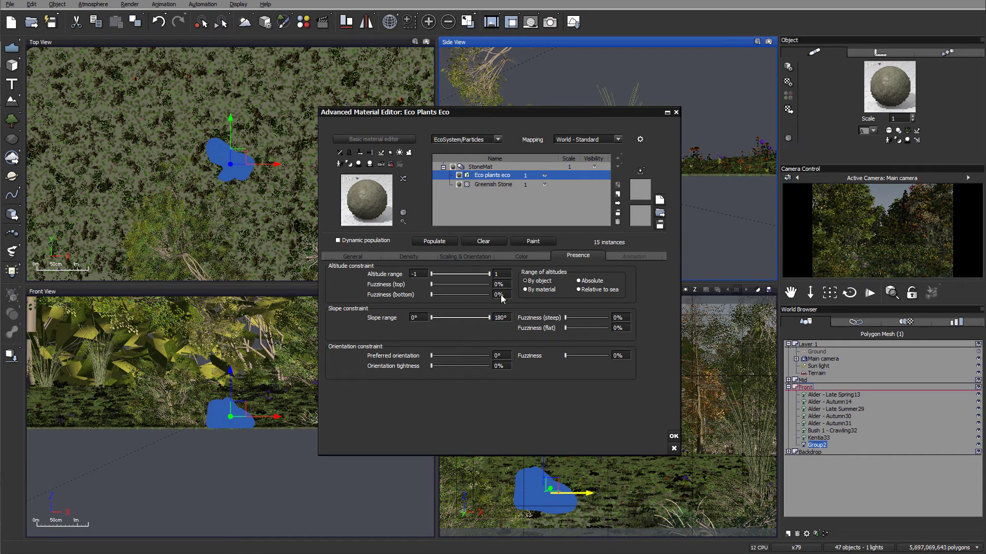
pyautogui.click(409, 257)
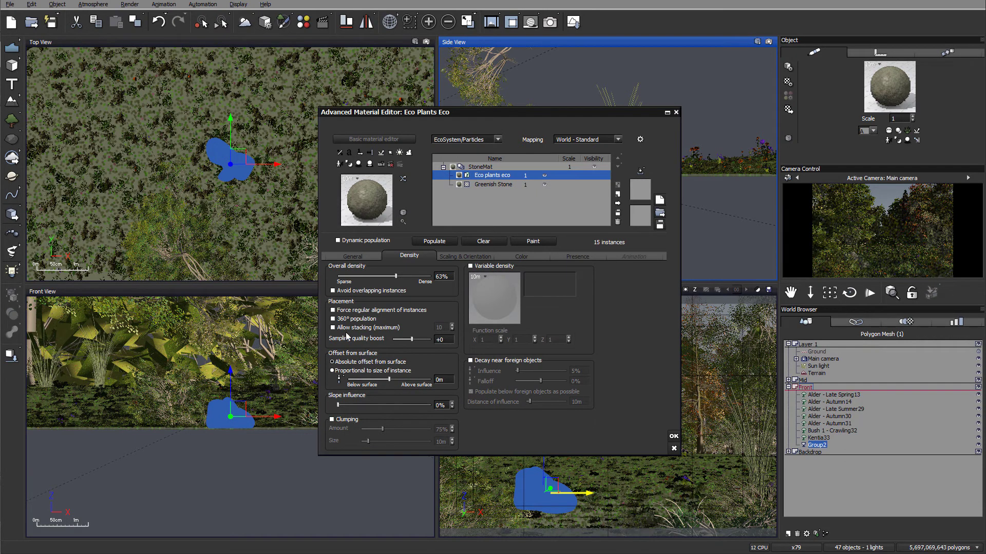
# Step: Set the plants' direction from surface to 36% and enable leaning out at low density
pyautogui.click(454, 258)
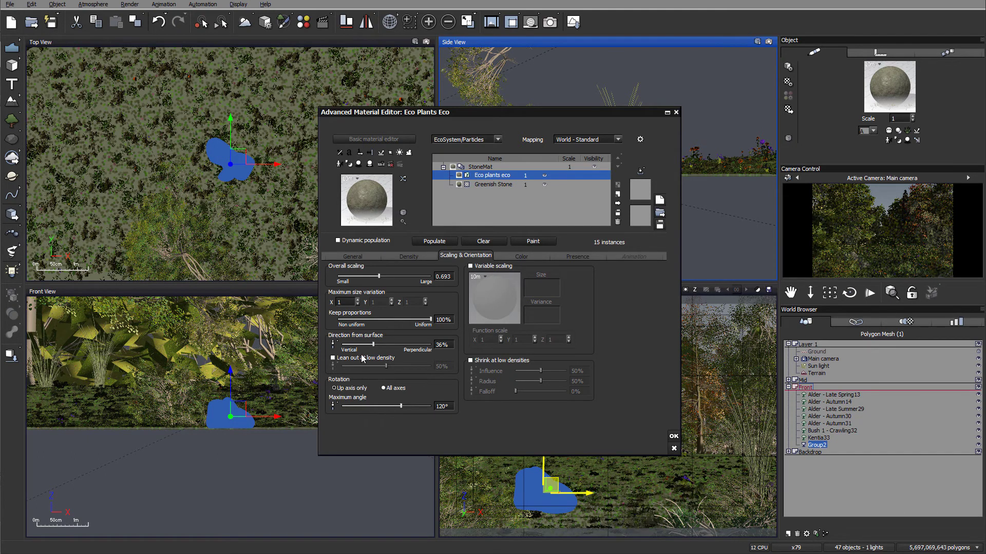
pyautogui.click(344, 359)
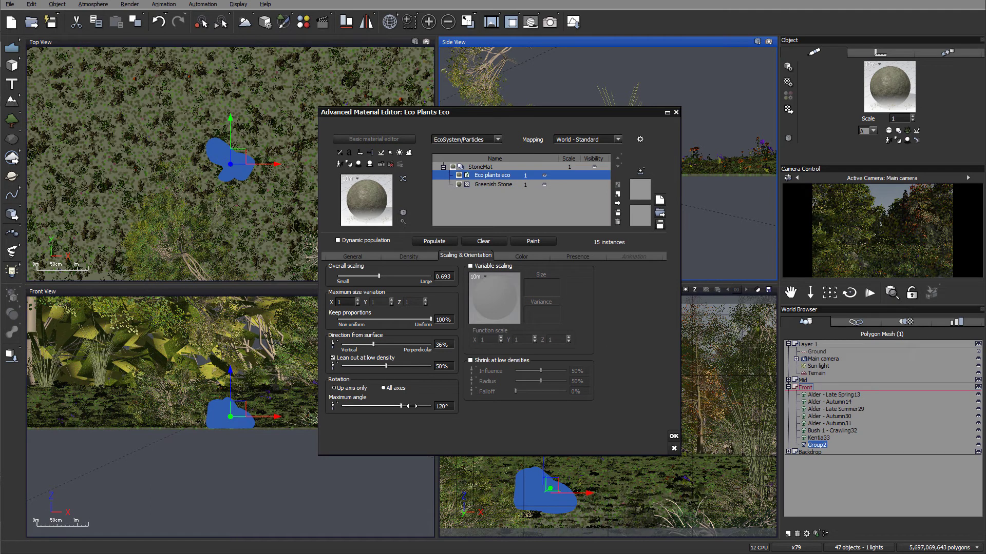
# Step: Repopulate the rocks at an overall density of 68%, then at 79%, and accept the material changes
pyautogui.click(405, 258)
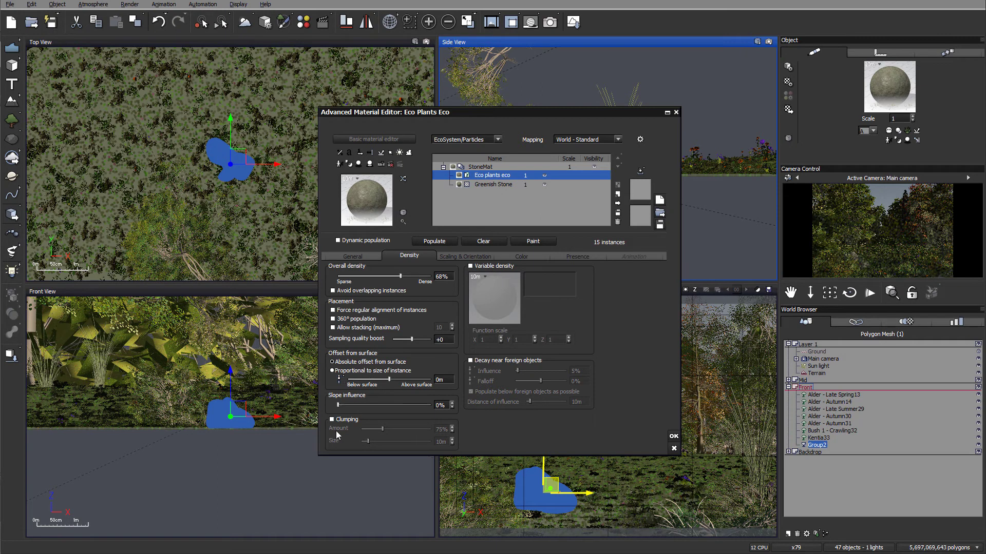
pyautogui.click(434, 241)
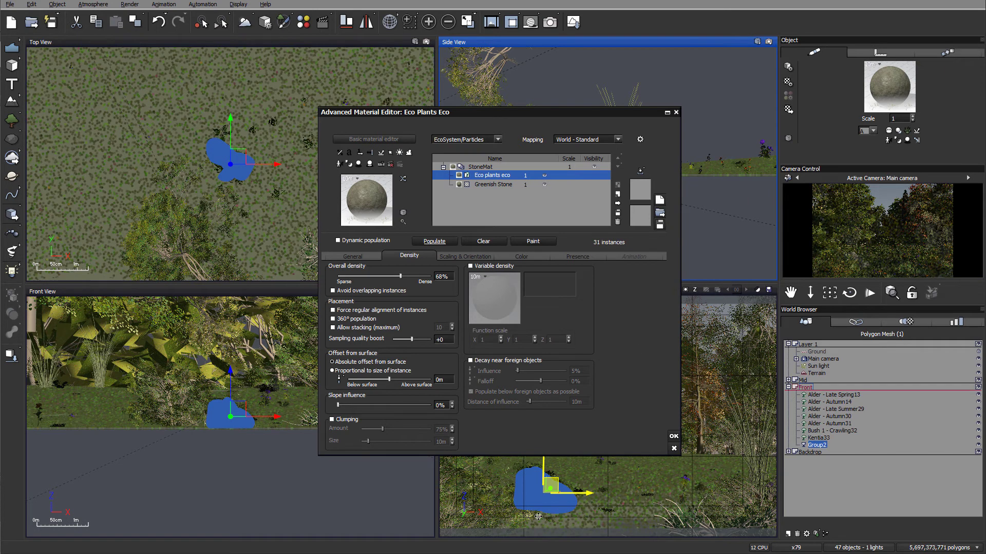
pyautogui.moveTo(419, 273); pyautogui.dragTo(424, 279)
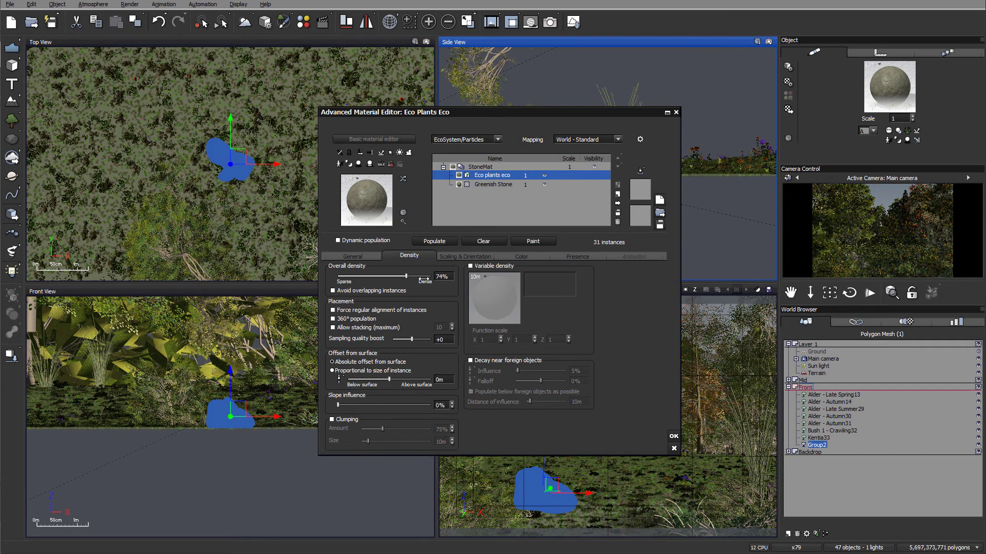
pyautogui.click(434, 241)
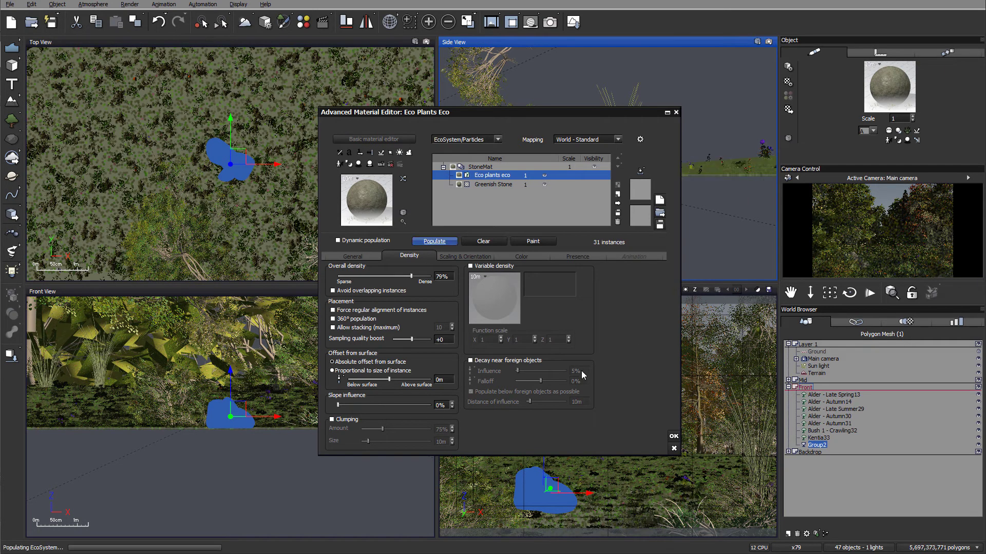
pyautogui.click(673, 437)
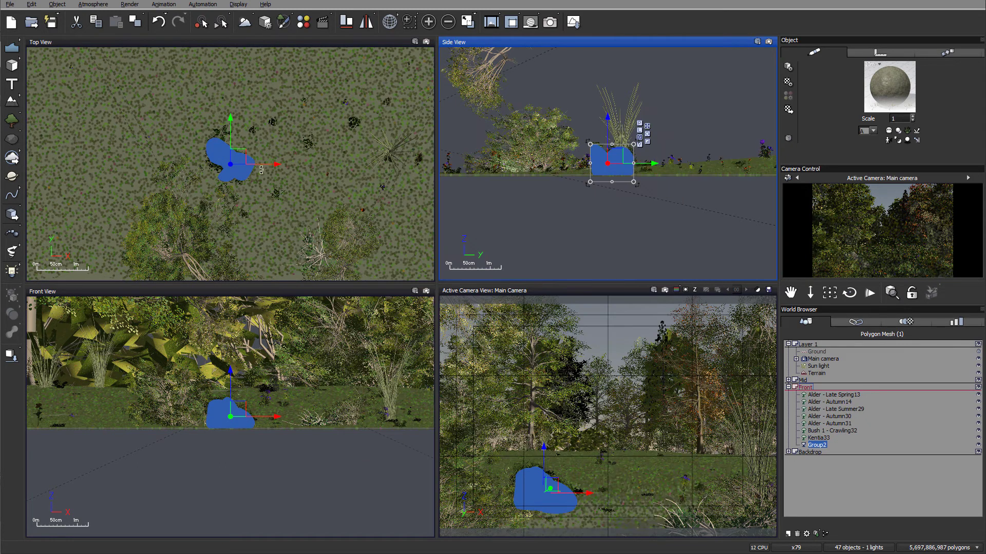
# Step: Move the baked rock mesh slightly closer to the camera
pyautogui.moveTo(244, 157); pyautogui.dragTo(242, 169)
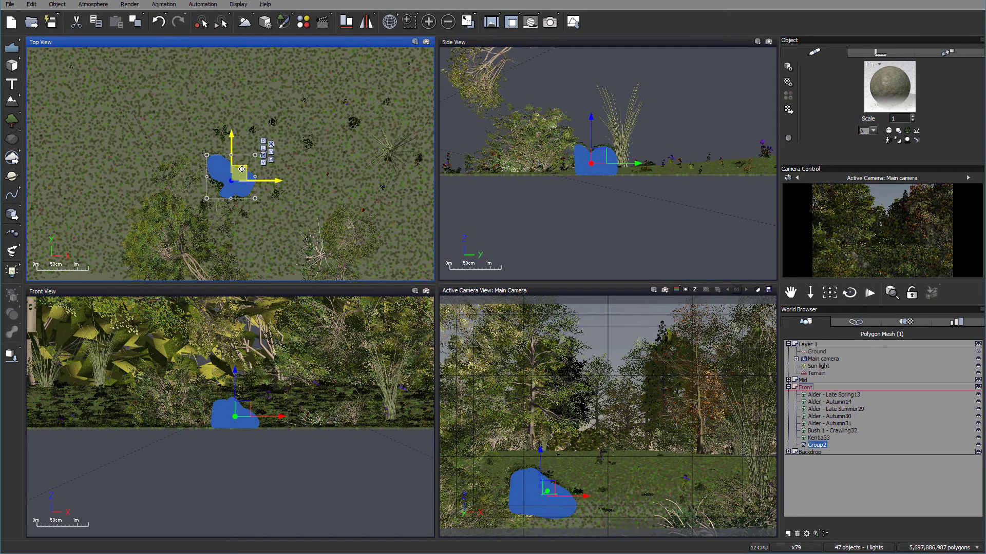
# Step: Test-render a selected area around the rock mesh in the main camera view, accept the post-render options and close the render
pyautogui.rightClick(563, 380)
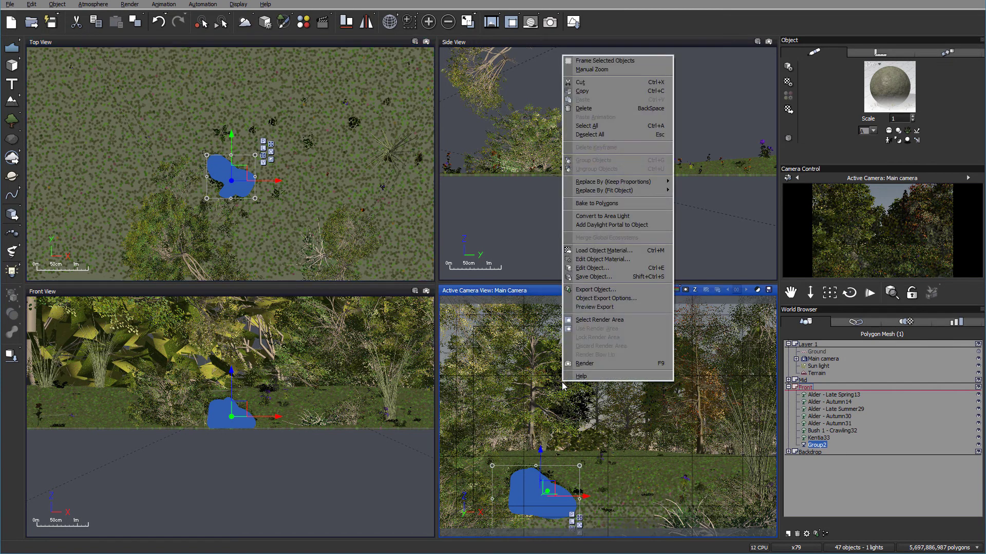
pyautogui.click(599, 319)
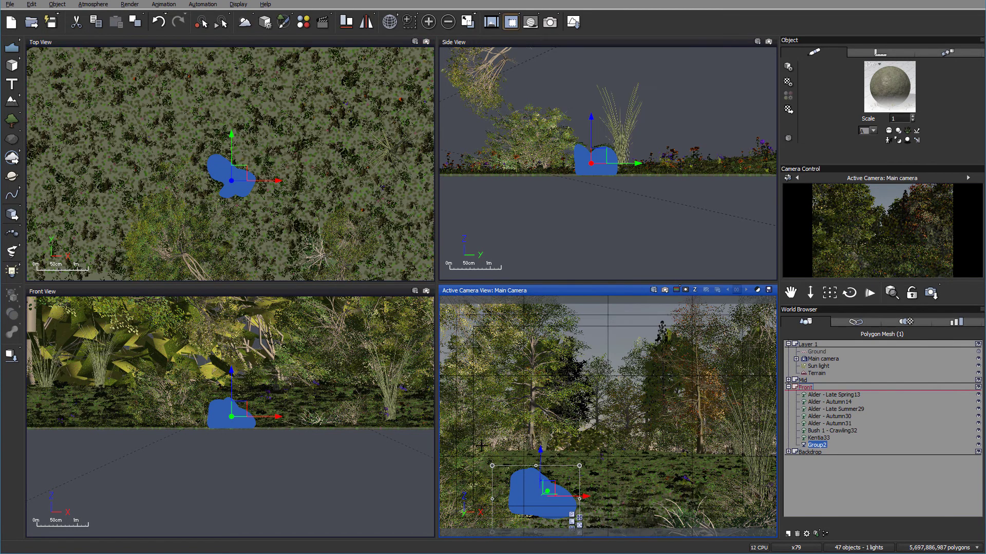
pyautogui.moveTo(511, 504); pyautogui.dragTo(596, 516)
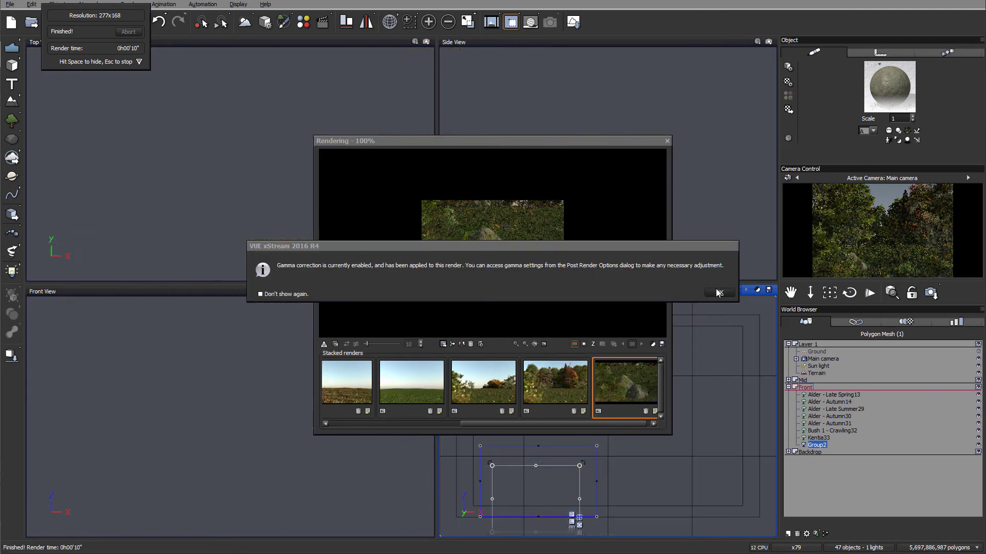
pyautogui.click(713, 290)
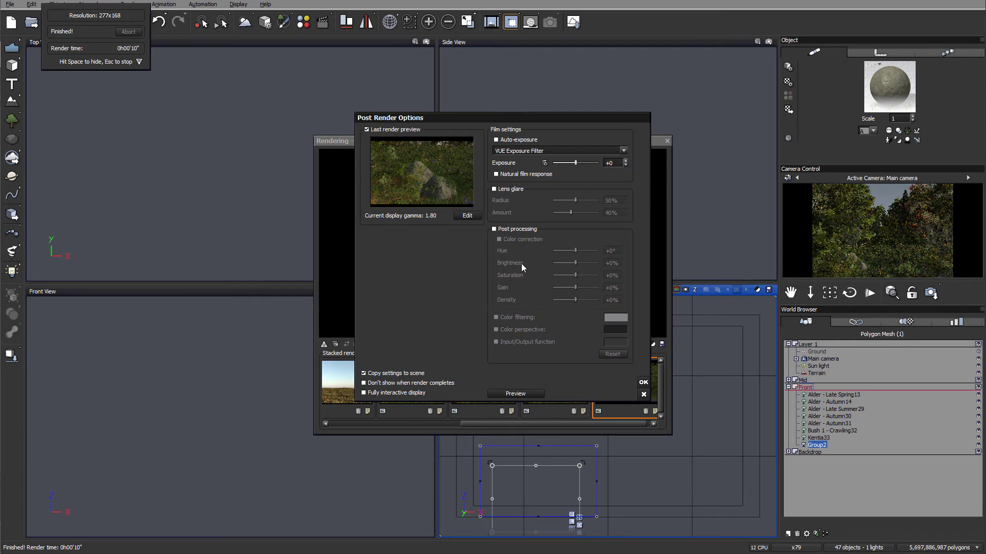
pyautogui.click(643, 382)
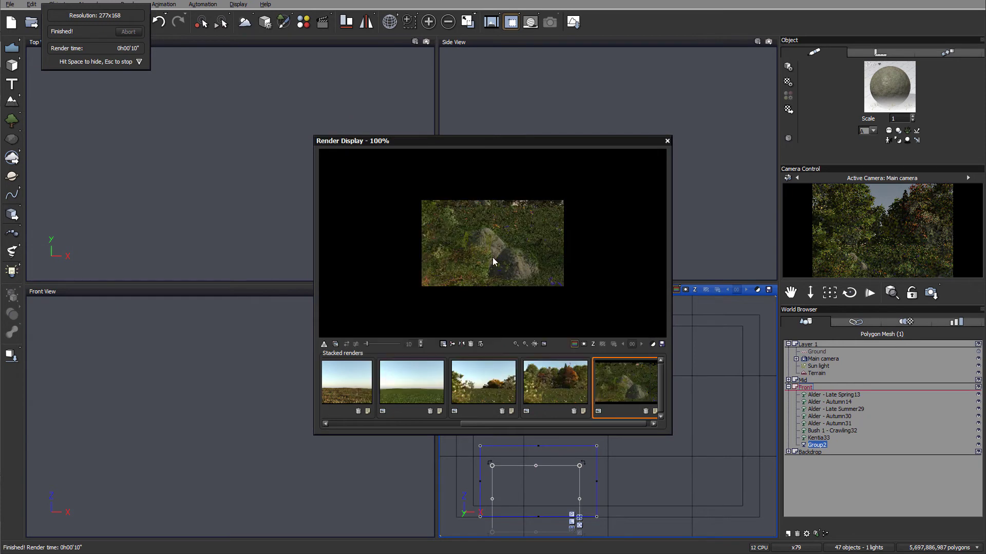
pyautogui.click(667, 141)
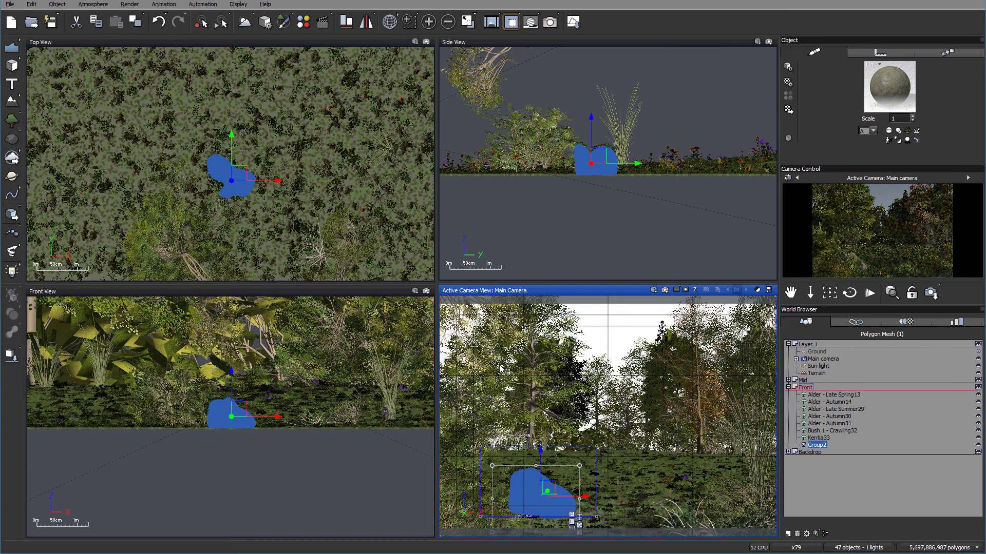
# Step: Discard the render area in the main camera view and save the scene
pyautogui.rightClick(500, 364)
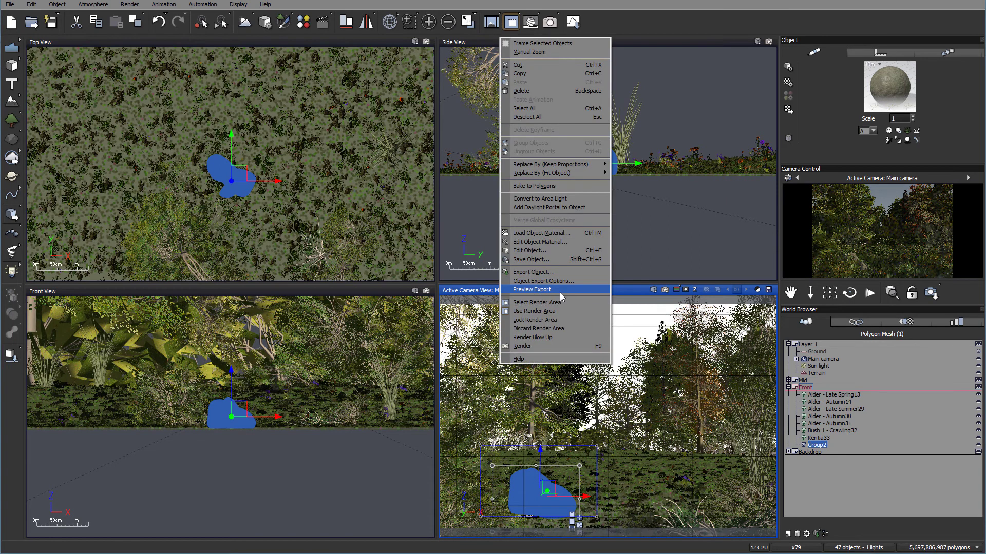
pyautogui.click(558, 329)
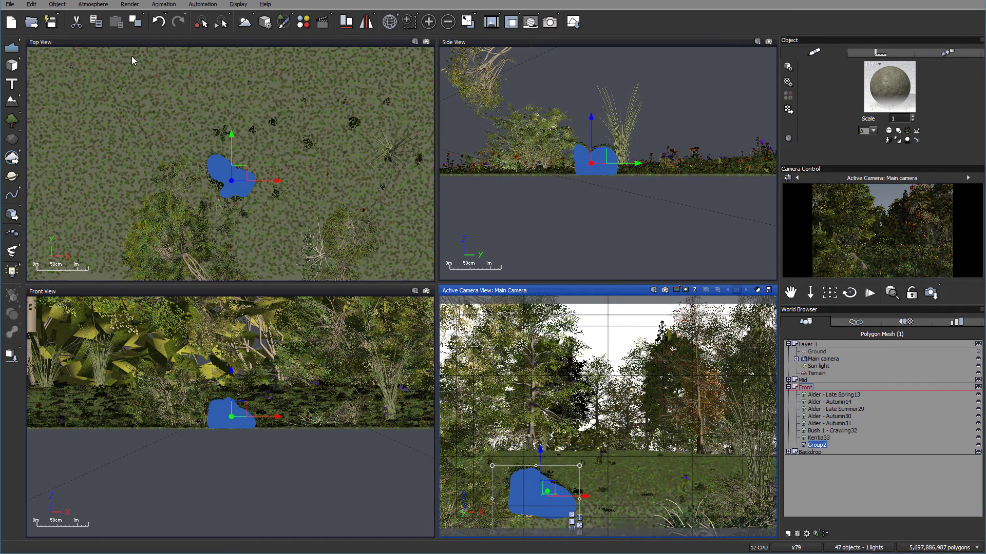
pyautogui.click(56, 23)
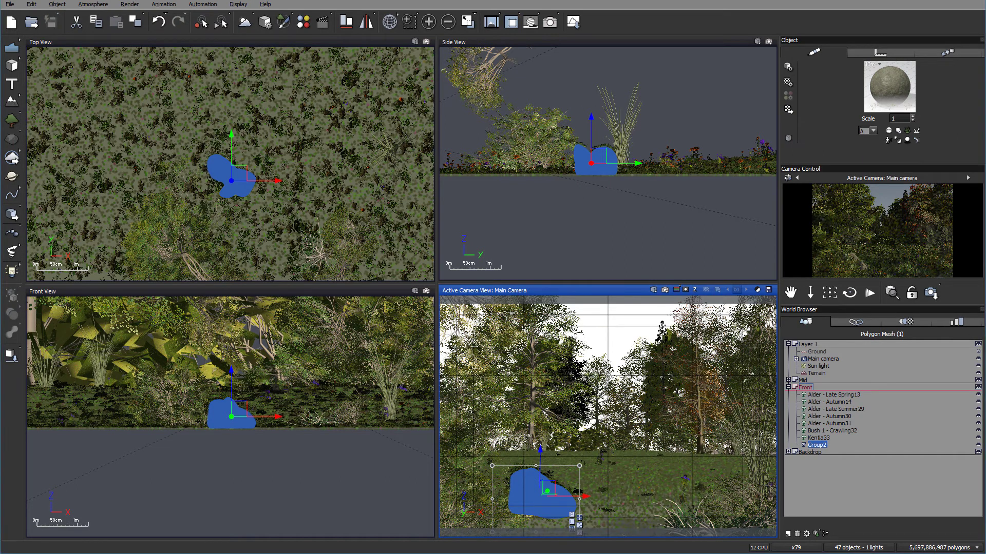
# Step: Repopulate the rock material's Eco plants eco layer at an overall density of 91%, then at 98%, and accept the material changes
pyautogui.doubleClick(901, 89)
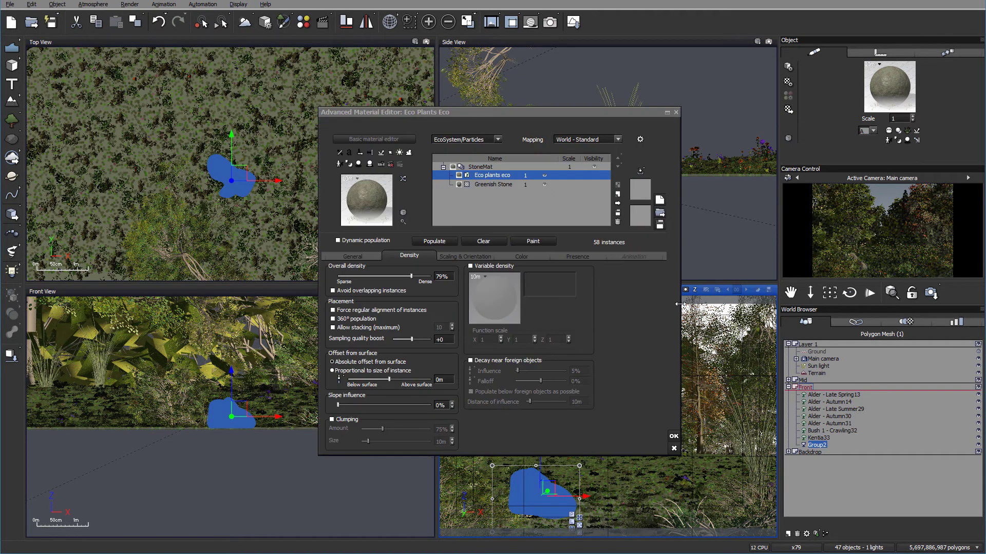
pyautogui.moveTo(411, 277); pyautogui.dragTo(435, 273)
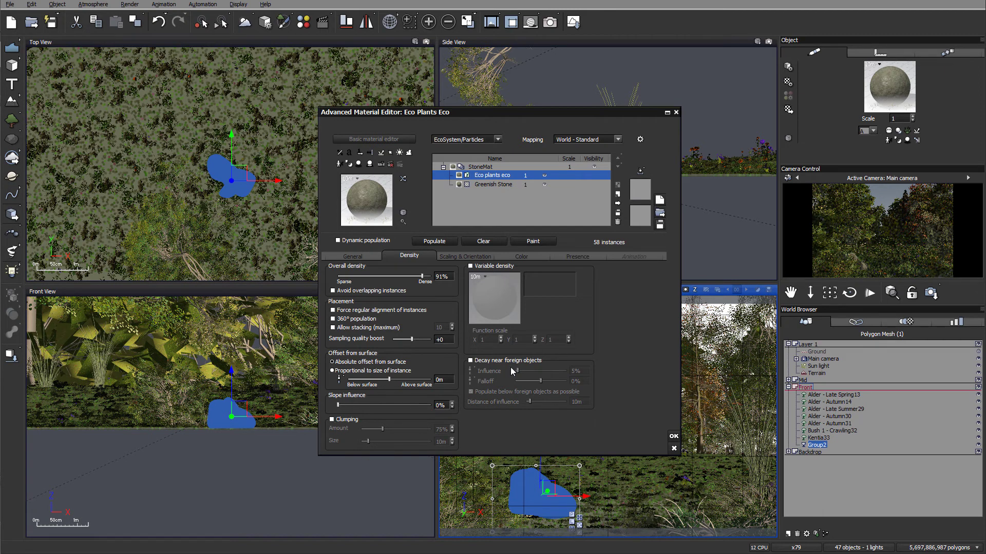
pyautogui.click(448, 255)
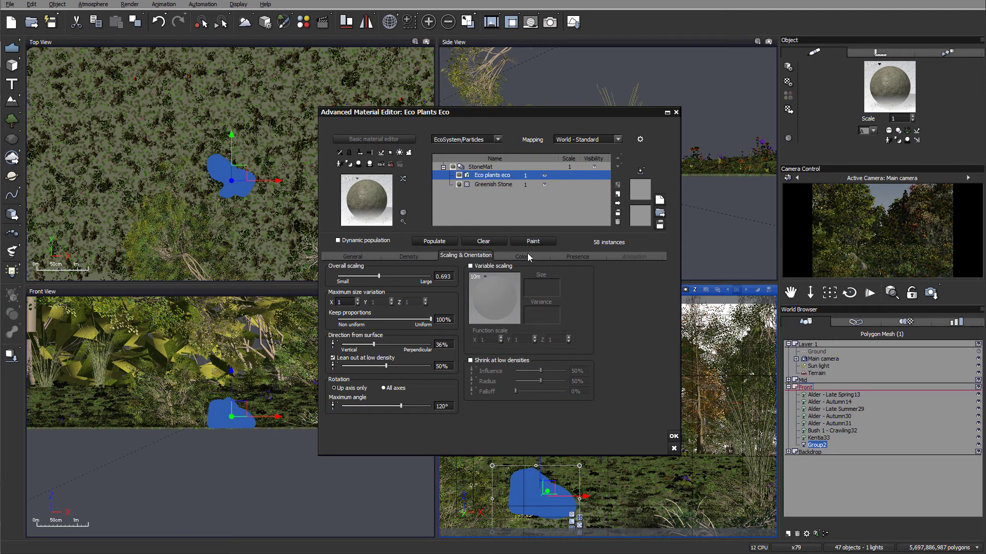
pyautogui.click(569, 254)
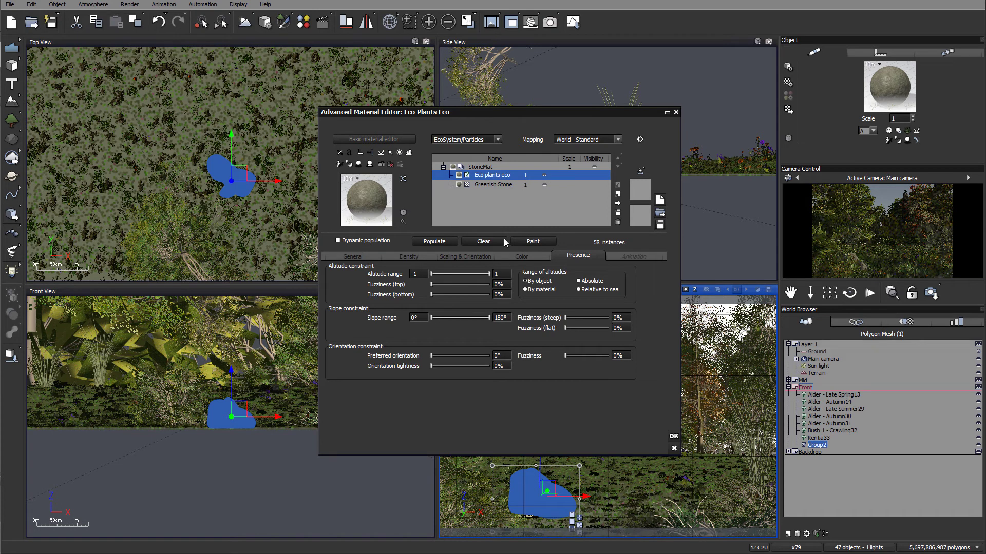
pyautogui.click(434, 241)
pyautogui.click(409, 256)
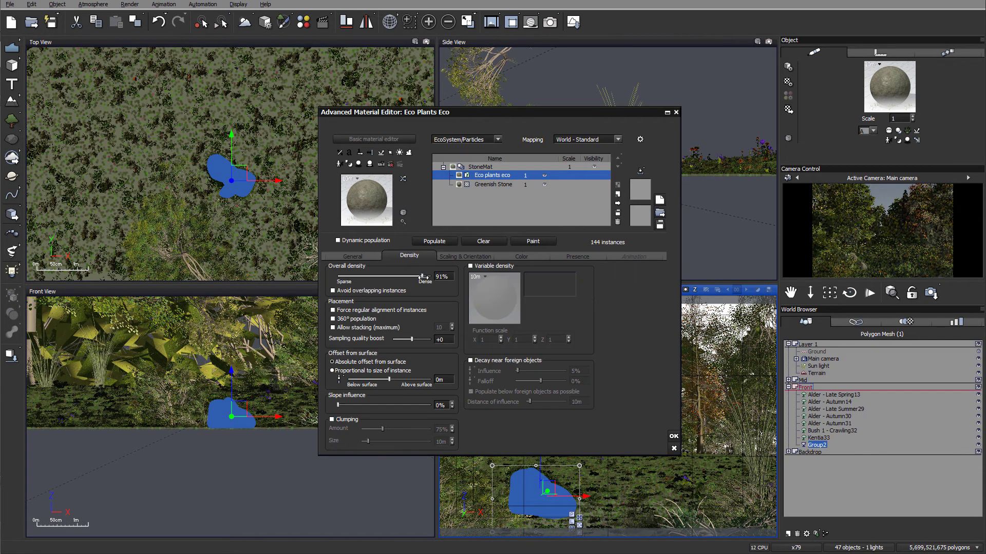
pyautogui.click(434, 242)
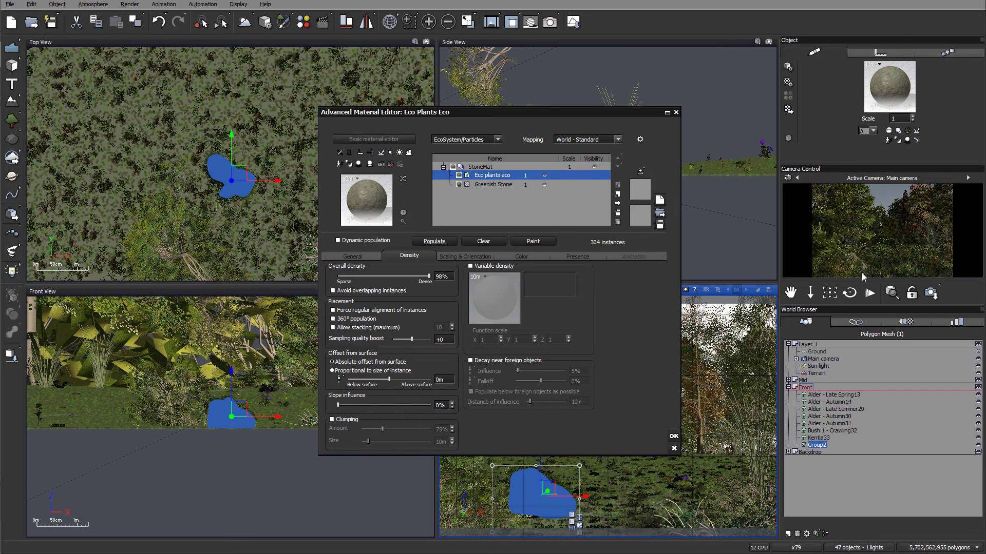
pyautogui.click(673, 438)
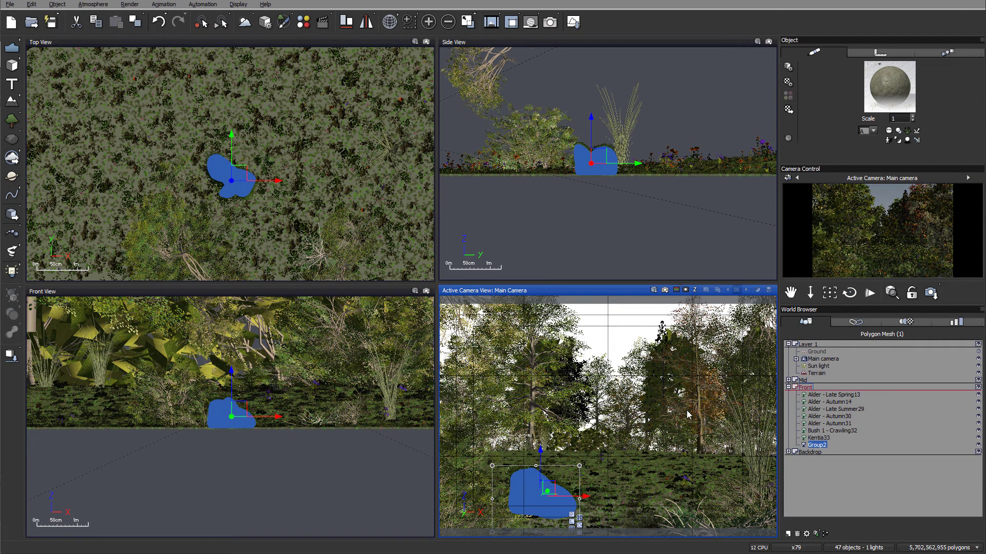
# Step: Add a Springtime White Birch from the plant library's trees to the Front layer
pyautogui.click(276, 131)
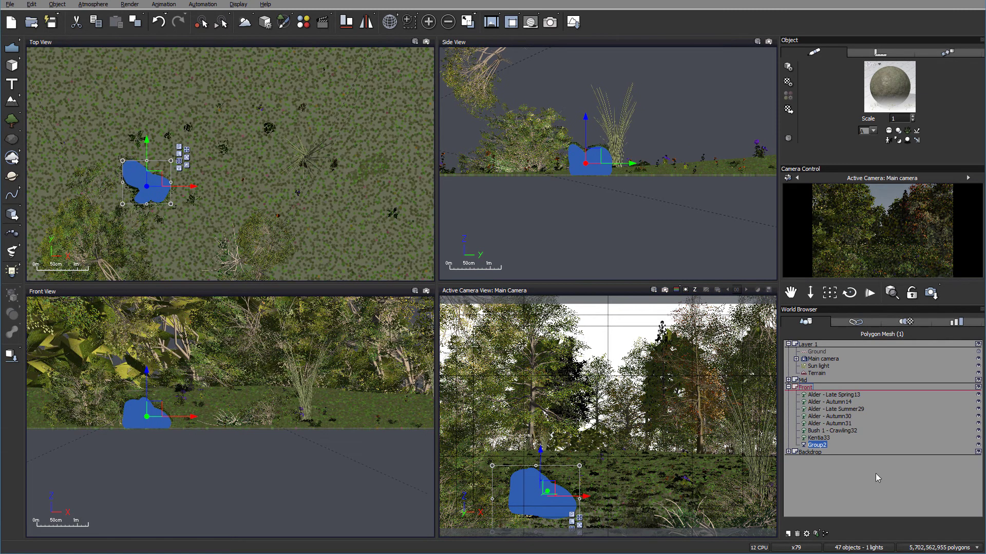
pyautogui.scroll(-3, 229, 156)
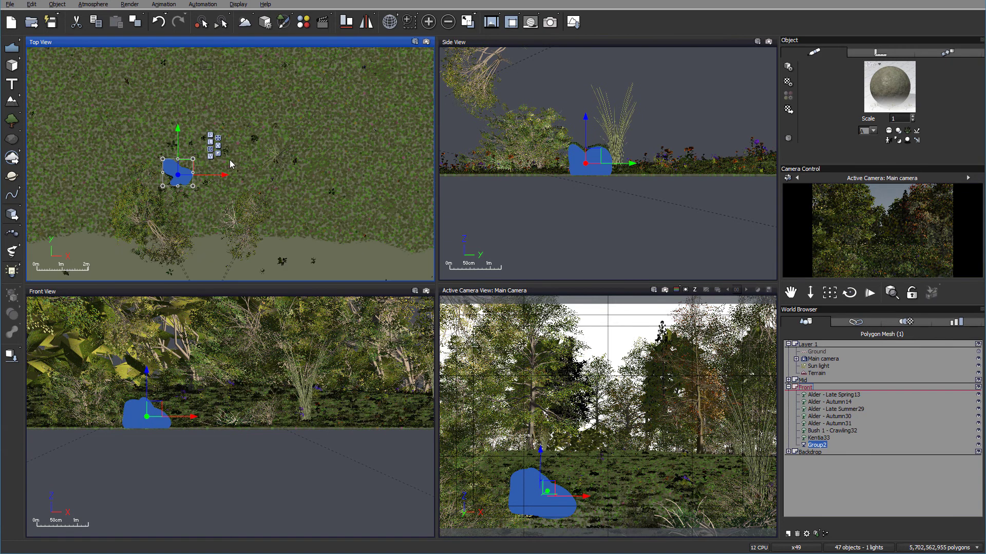
pyautogui.moveTo(253, 133); pyautogui.dragTo(235, 191, button='right')
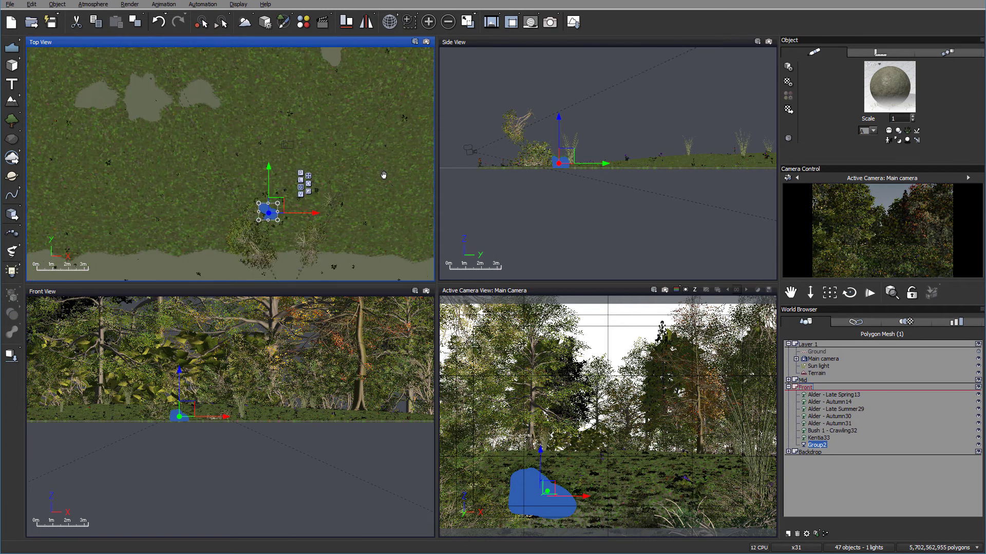
pyautogui.moveTo(380, 170); pyautogui.dragTo(365, 191, button='right')
pyautogui.click(12, 123)
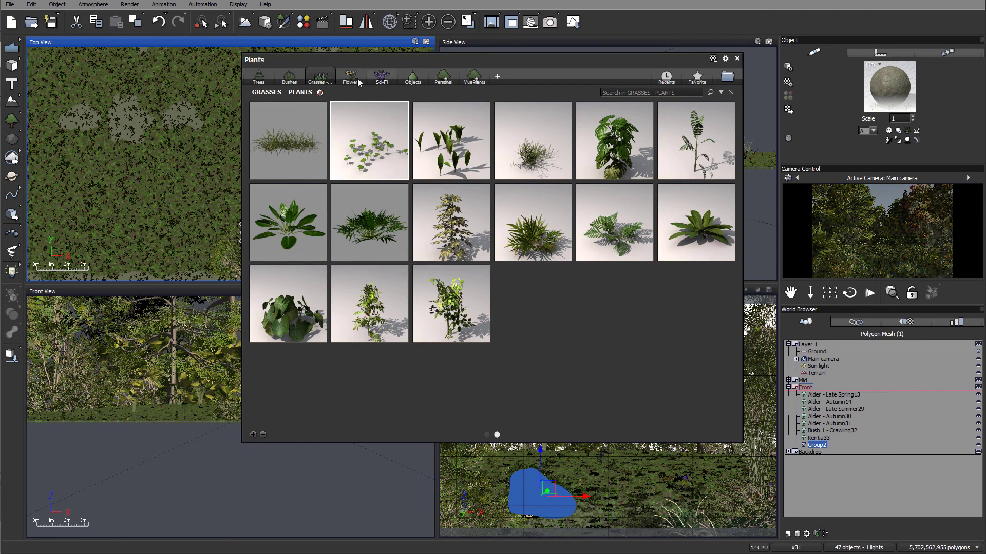
pyautogui.click(266, 81)
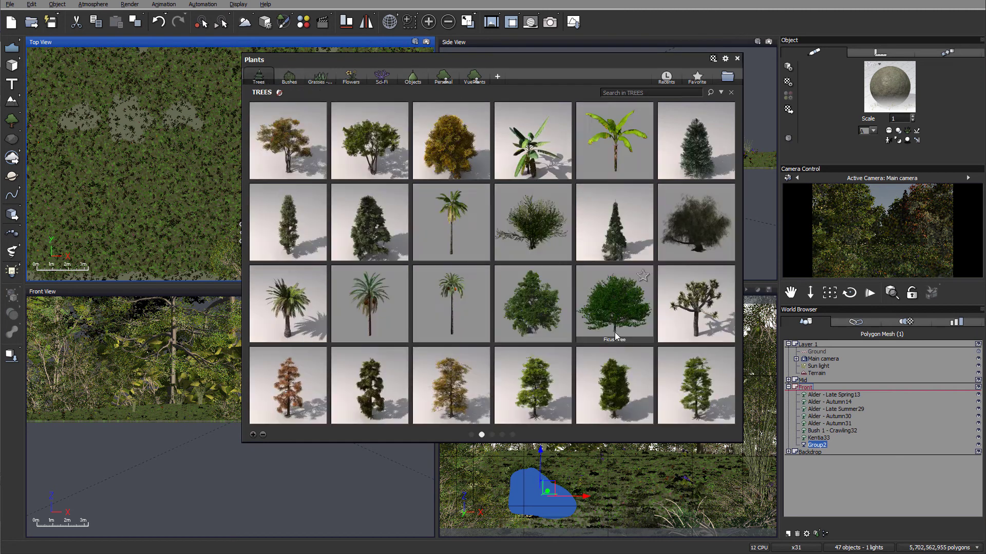
pyautogui.scroll(1, 446, 164)
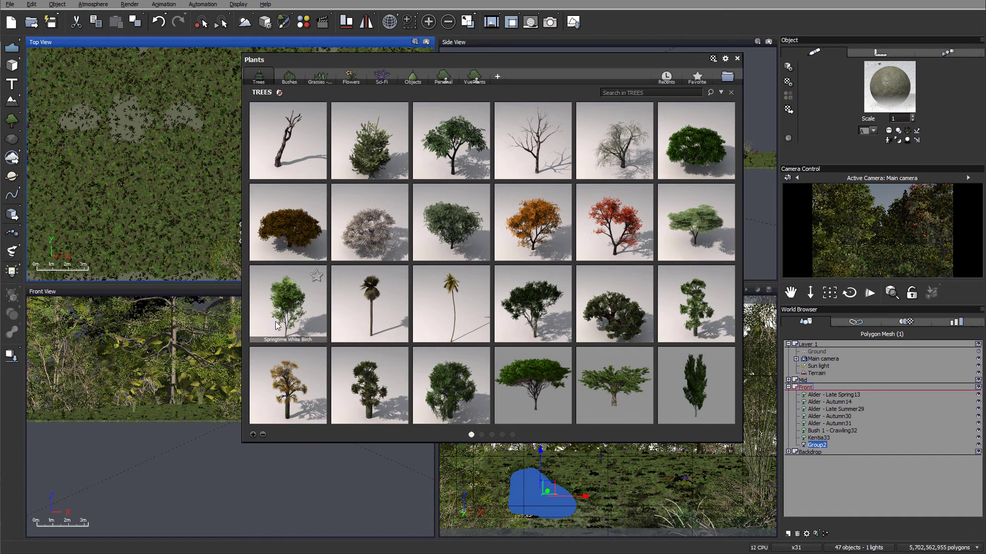
pyautogui.moveTo(276, 326)
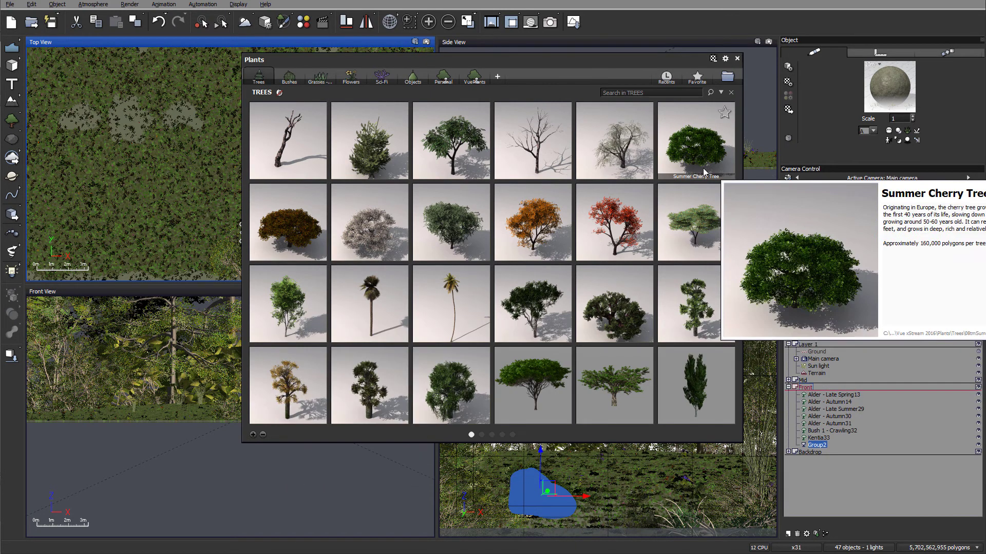
pyautogui.doubleClick(291, 275)
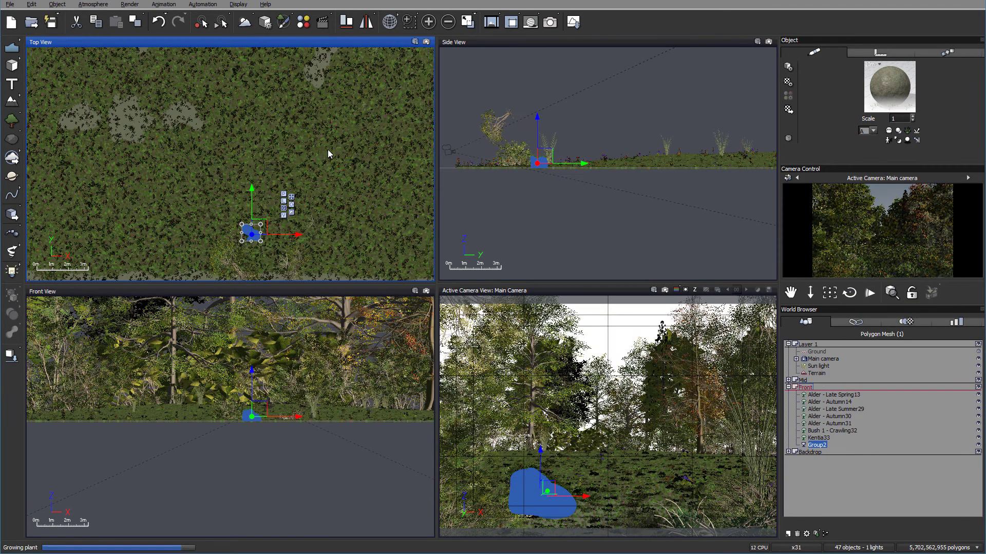
# Step: Move the birch behind and to the right of the rocks and rotate it around its vertical axis
pyautogui.moveTo(241, 157); pyautogui.dragTo(364, 181)
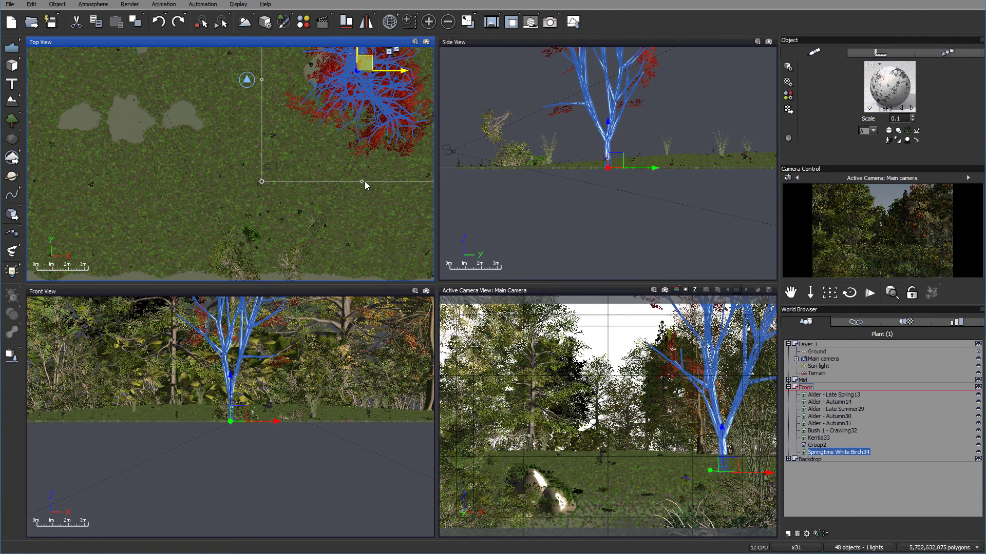
pyautogui.scroll(-2, 365, 180)
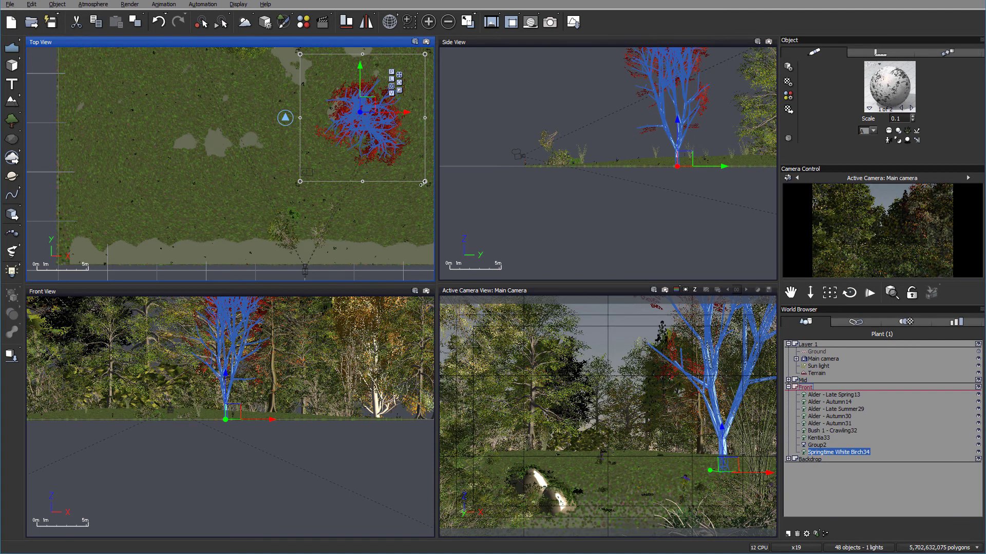
pyautogui.moveTo(420, 195); pyautogui.dragTo(318, 115)
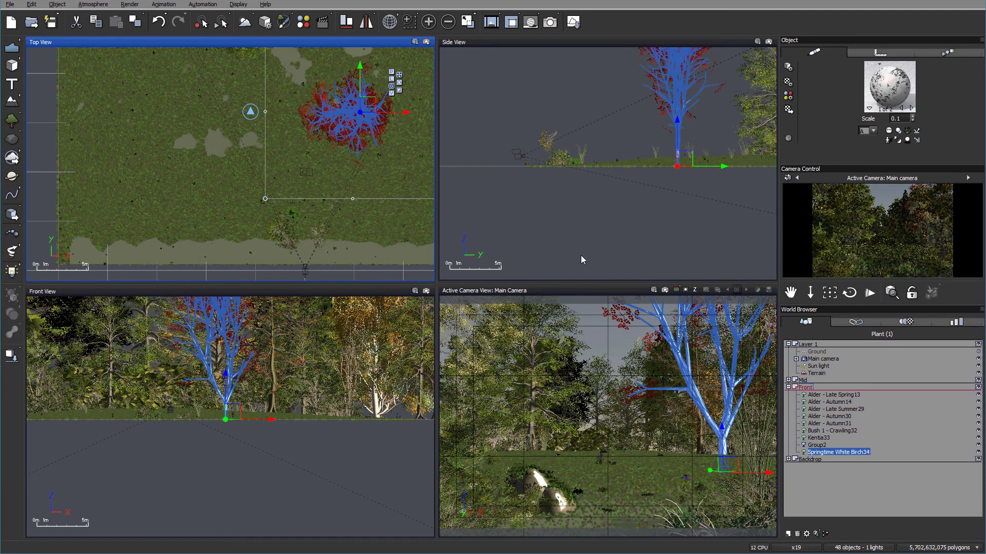
pyautogui.moveTo(266, 202); pyautogui.dragTo(290, 65)
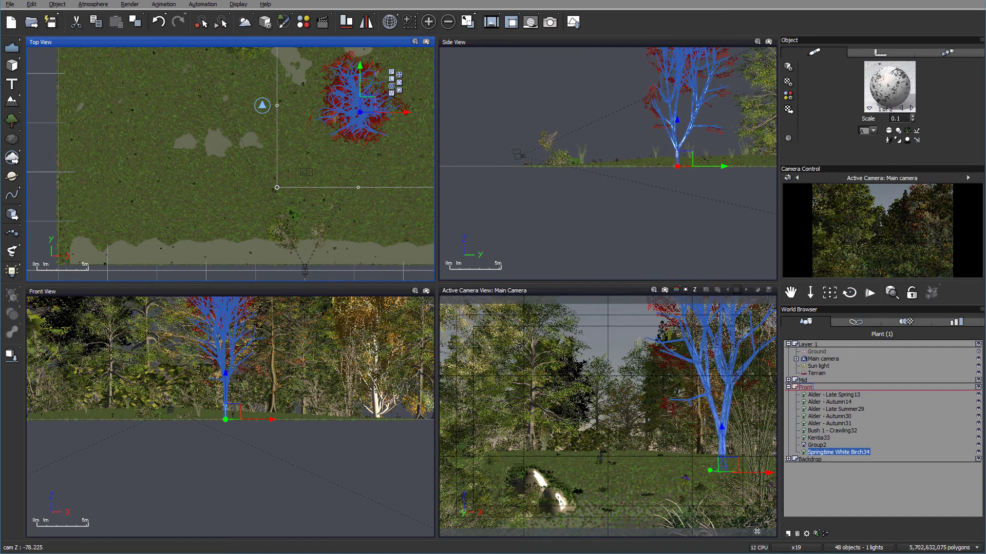
# Step: Shift the birch slightly farther back and toward the right edge of the camera view
pyautogui.moveTo(343, 268); pyautogui.dragTo(350, 173, button='right')
pyautogui.hotkey('ctrl', 'z')
pyautogui.hotkey('ctrl', 'z')
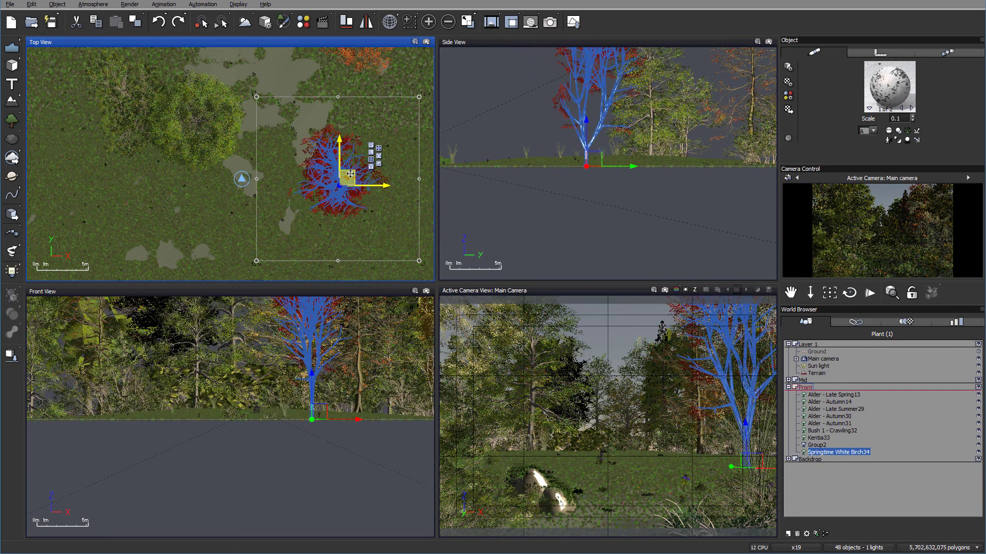
pyautogui.hotkey('ctrl', 'y')
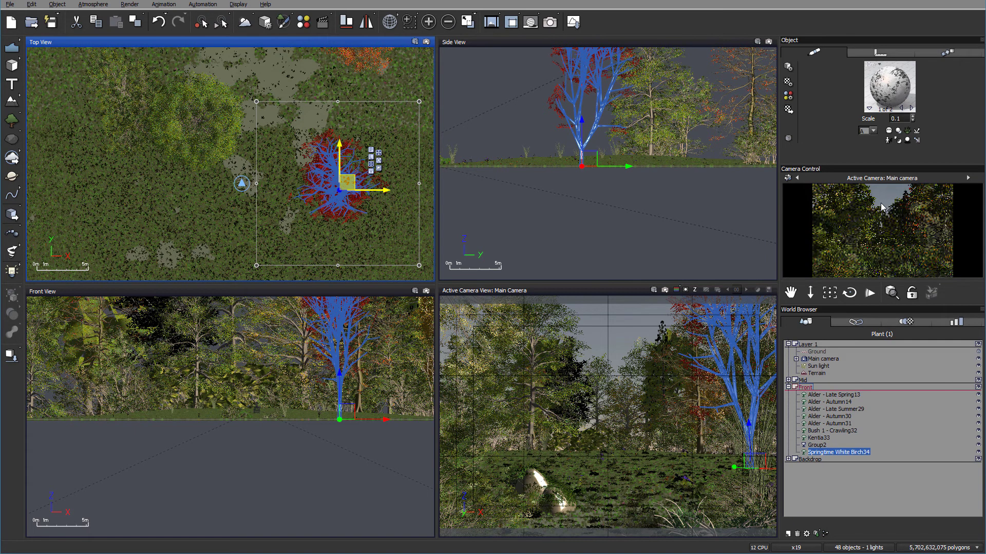
# Step: Make the Backdrop layer active and add a tall conifer to it from the plant library's trees
pyautogui.moveTo(265, 106); pyautogui.dragTo(272, 232, button='right')
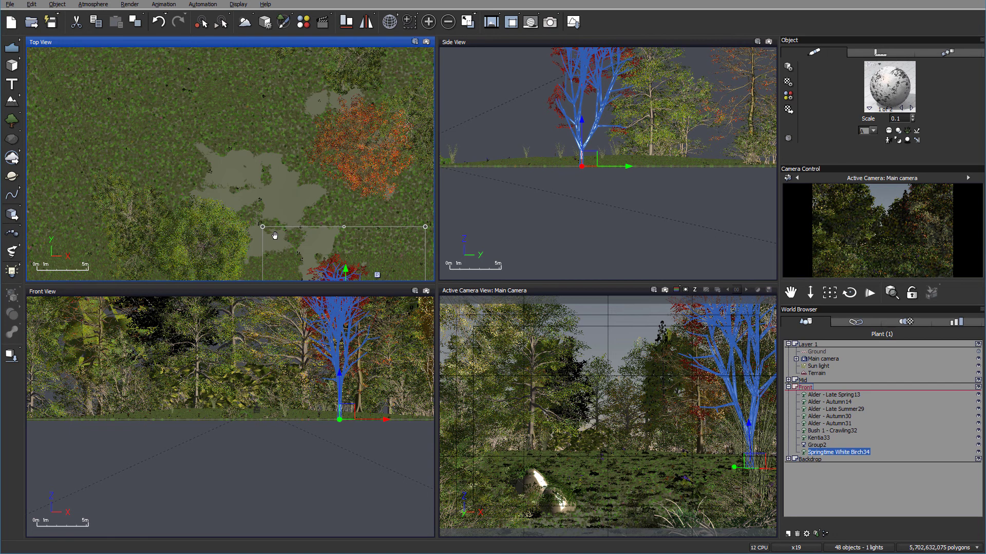
pyautogui.click(813, 459)
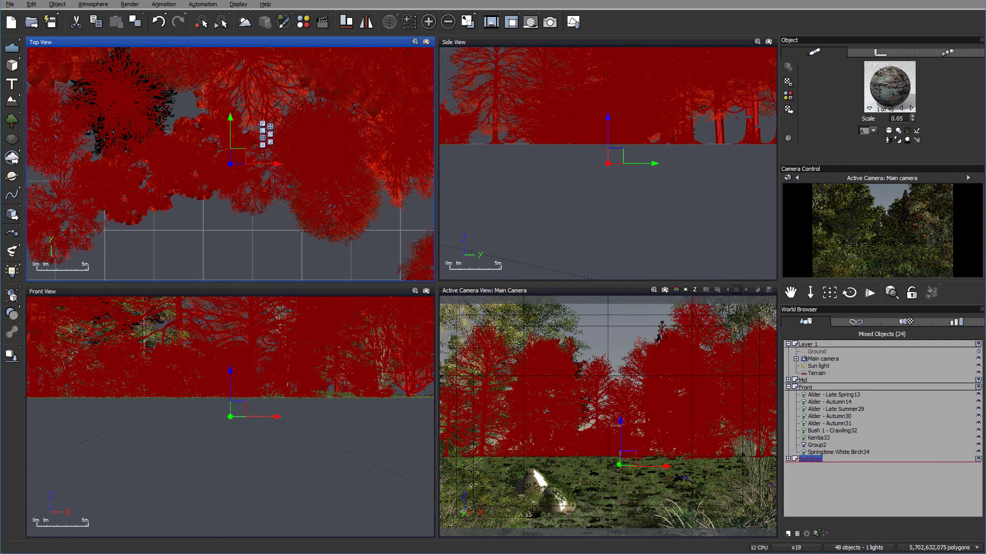
pyautogui.click(11, 120)
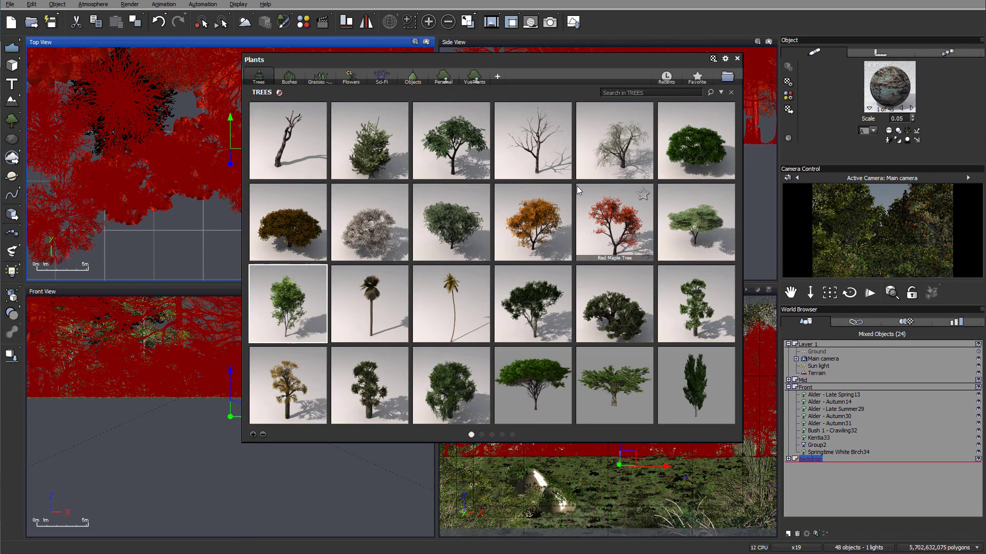
pyautogui.scroll(-2, 572, 297)
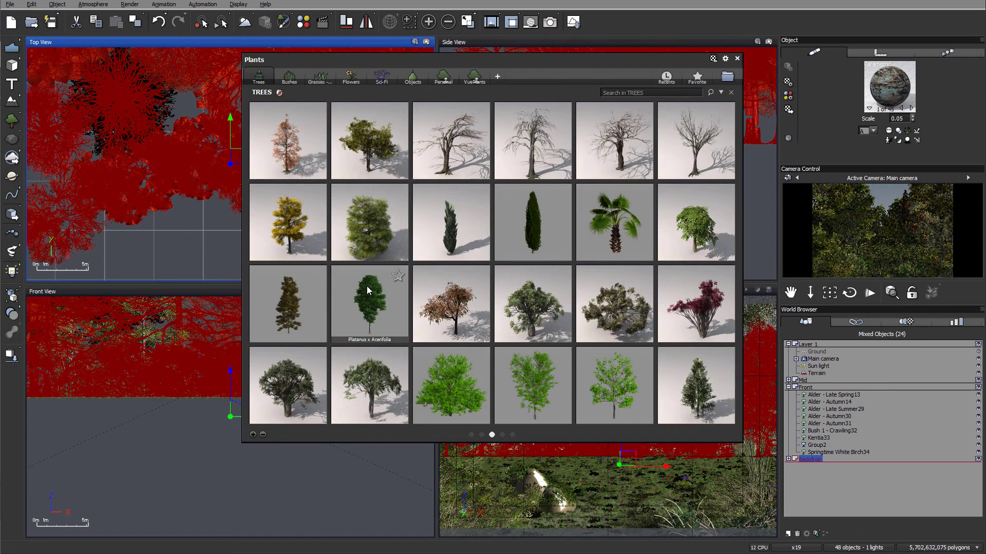
pyautogui.scroll(-1, 366, 286)
pyautogui.click(313, 287)
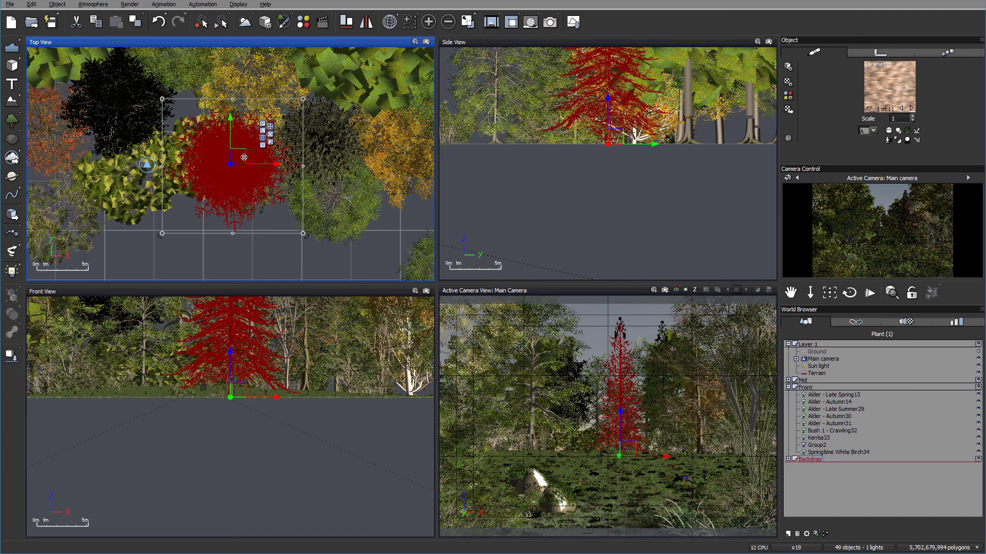
# Step: Enlarge the new conifer and move it slightly left and forward within the central gap in the backdrop
pyautogui.scroll(3, 593, 140)
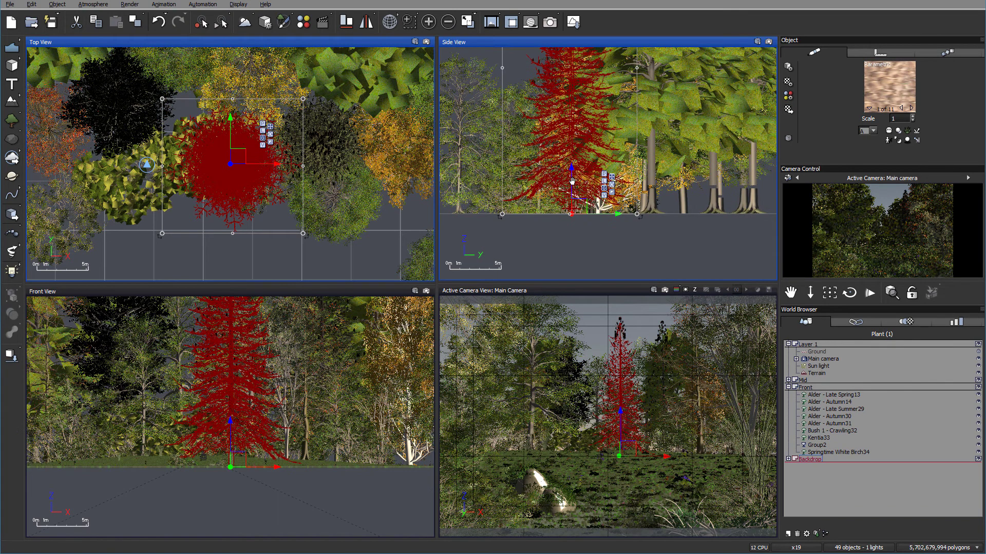
pyautogui.scroll(-3, 632, 99)
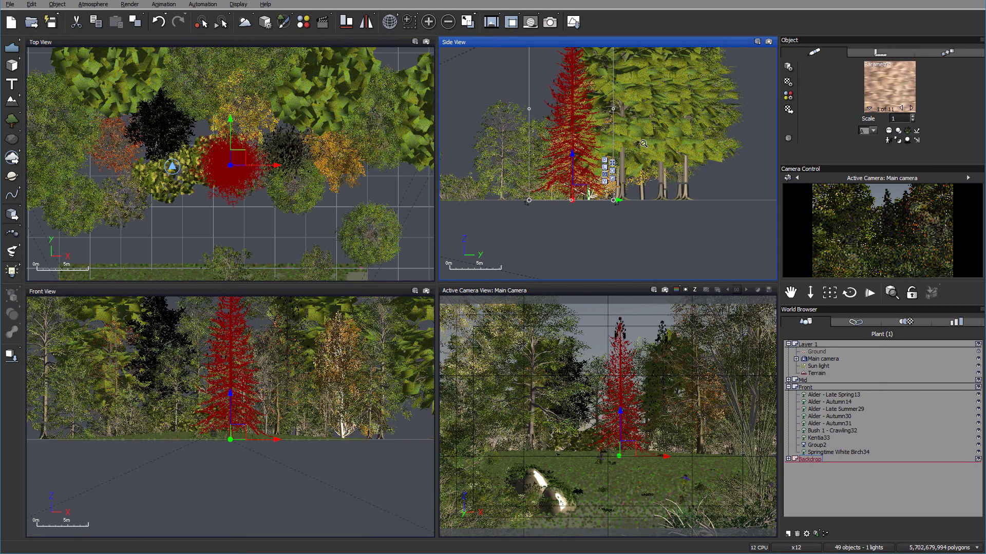
pyautogui.moveTo(629, 63); pyautogui.dragTo(643, 52)
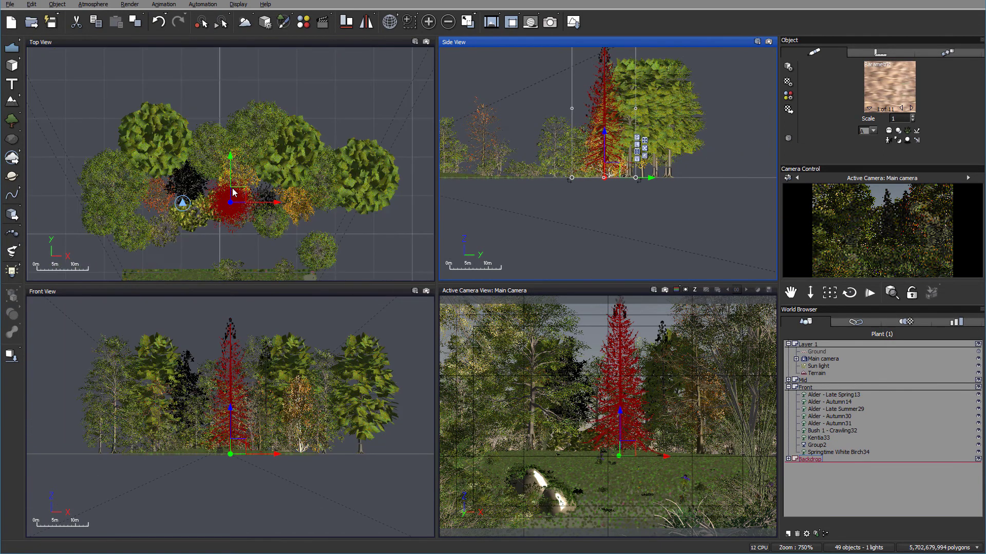
pyautogui.moveTo(223, 204); pyautogui.dragTo(212, 211)
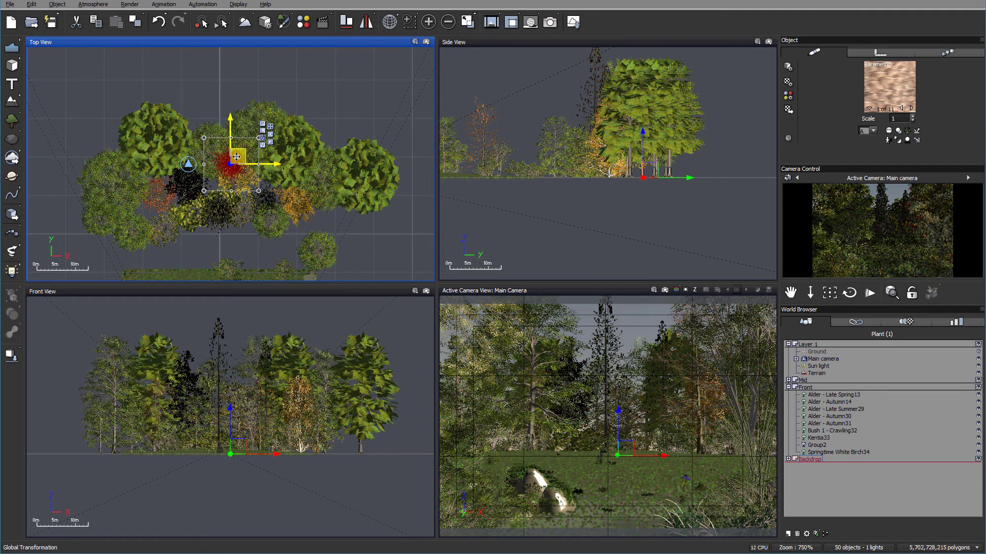
# Step: Position a second conifer just right of the first in the backdrop gap and refresh the camera preview
pyautogui.moveTo(236, 156); pyautogui.dragTo(243, 188)
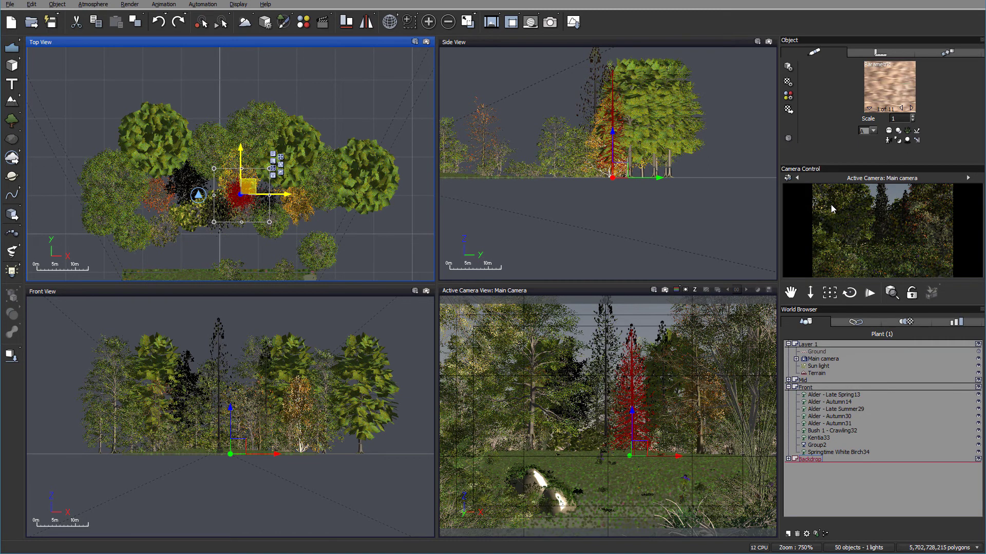
pyautogui.rightClick(890, 237)
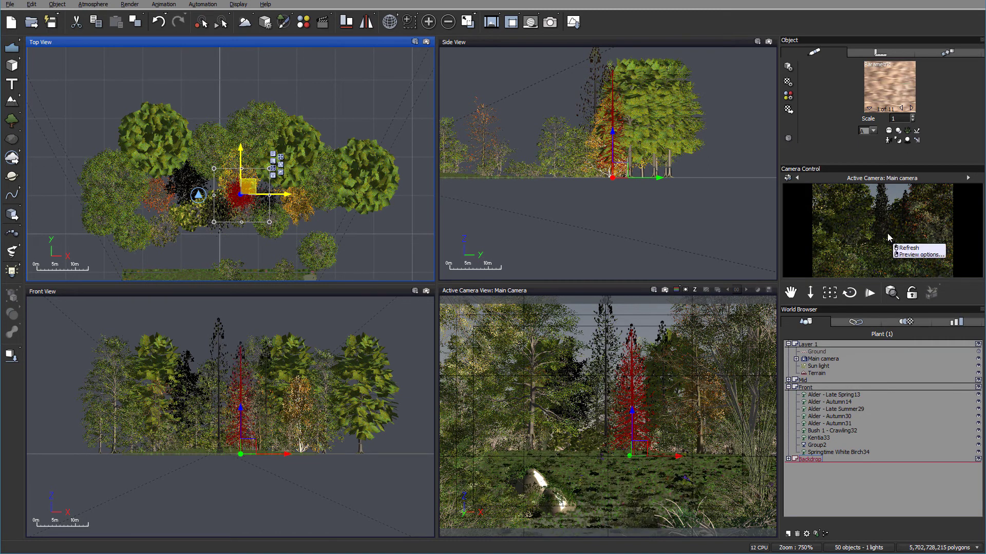
pyautogui.click(896, 234)
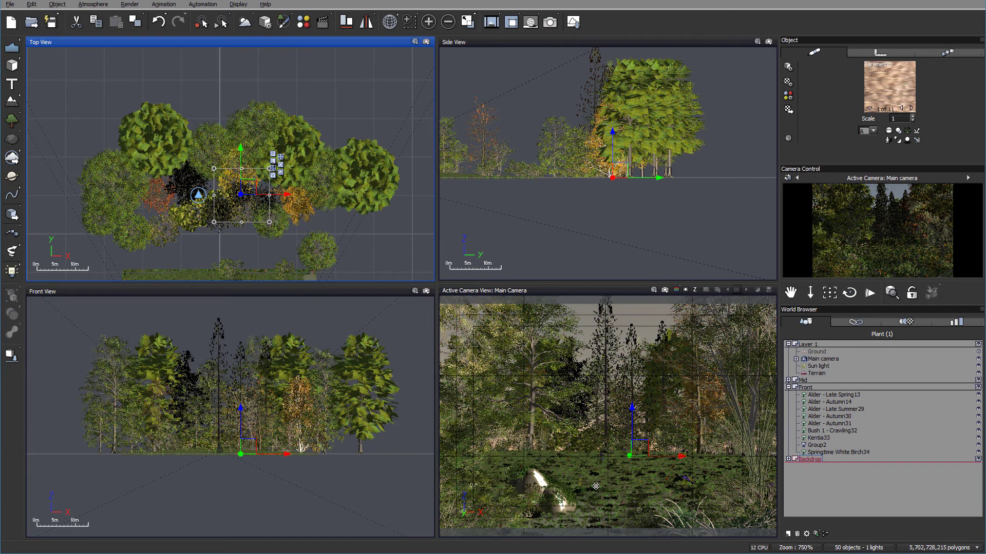
# Step: Make the Front layer active and add a Snowdrop (Galanthus) from the plant library's flowers
pyautogui.click(811, 388)
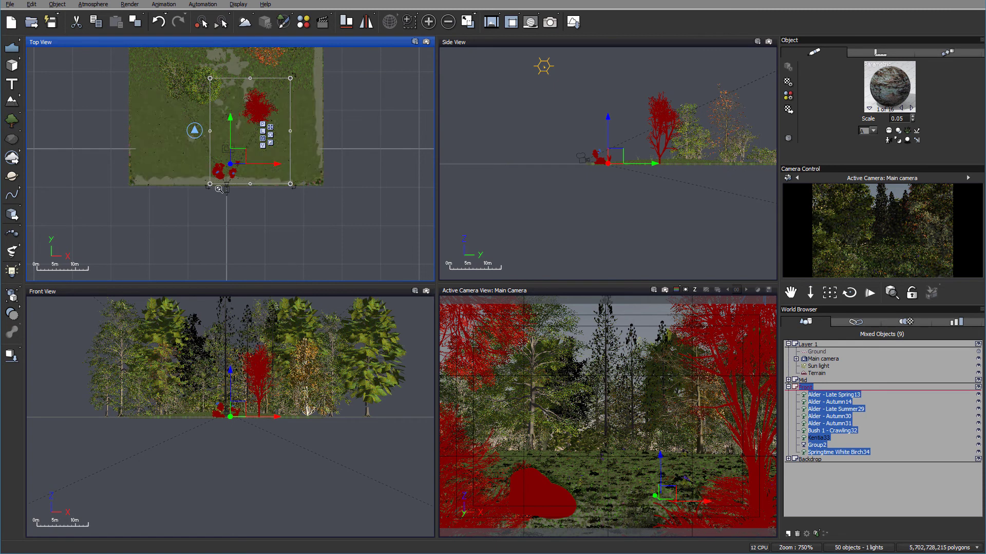
pyautogui.scroll(4, 218, 188)
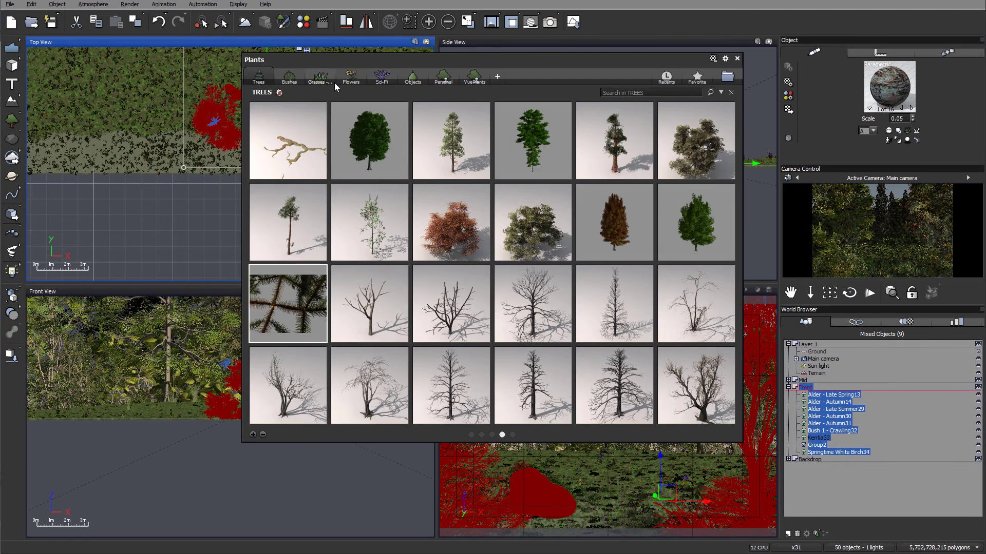
pyautogui.click(349, 78)
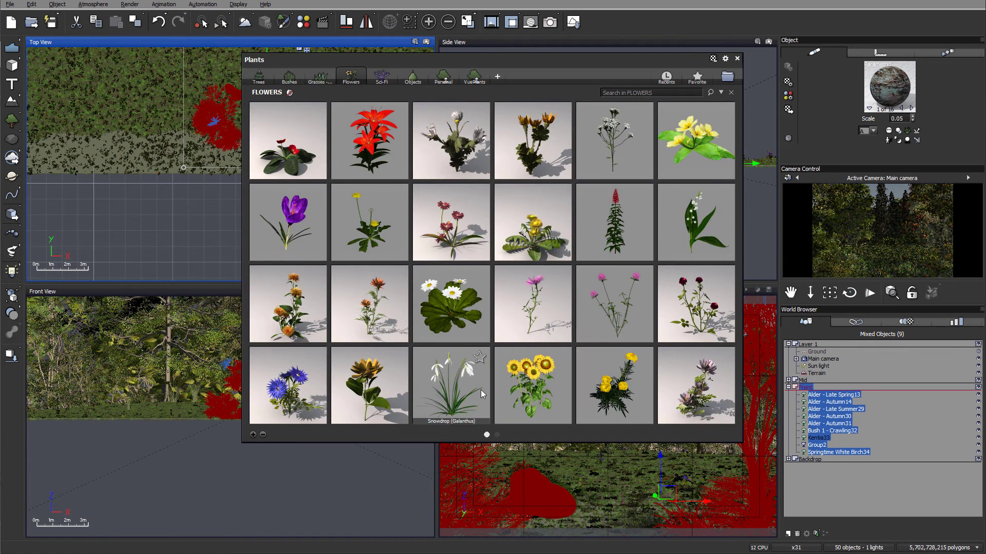
pyautogui.doubleClick(439, 386)
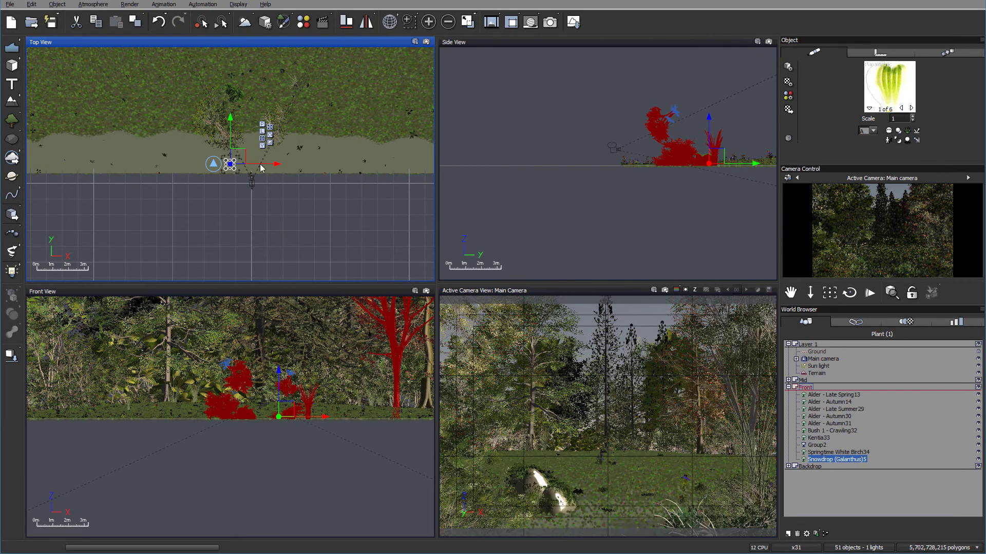
# Step: Move the snowdrop in front of the camera to the right side of the rock cluster and adjust its placement on the ground
pyautogui.scroll(2, 231, 180)
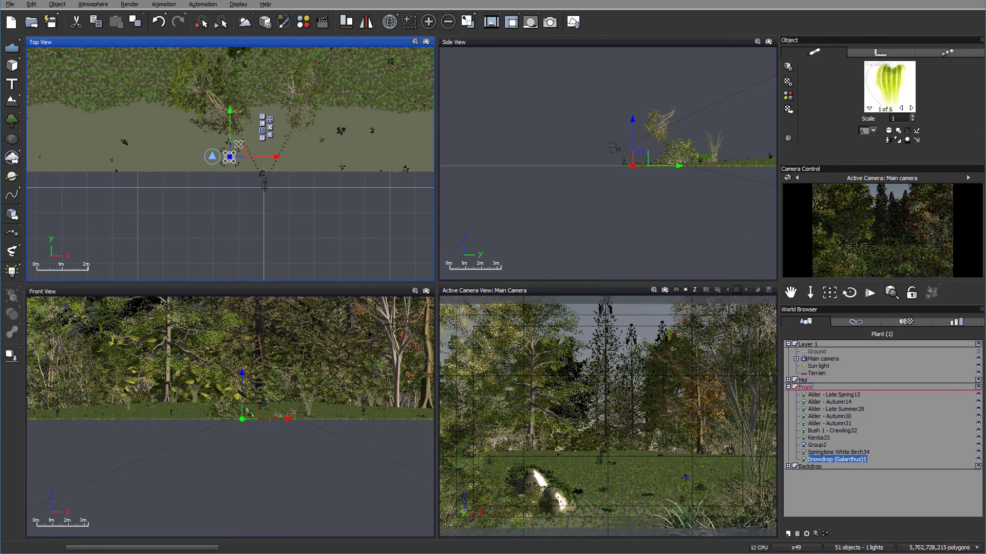
pyautogui.moveTo(272, 87)
pyautogui.mouseDown()
pyautogui.moveTo(262, 89)
pyautogui.moveTo(260, 68)
pyautogui.moveTo(255, 77)
pyautogui.mouseUp()
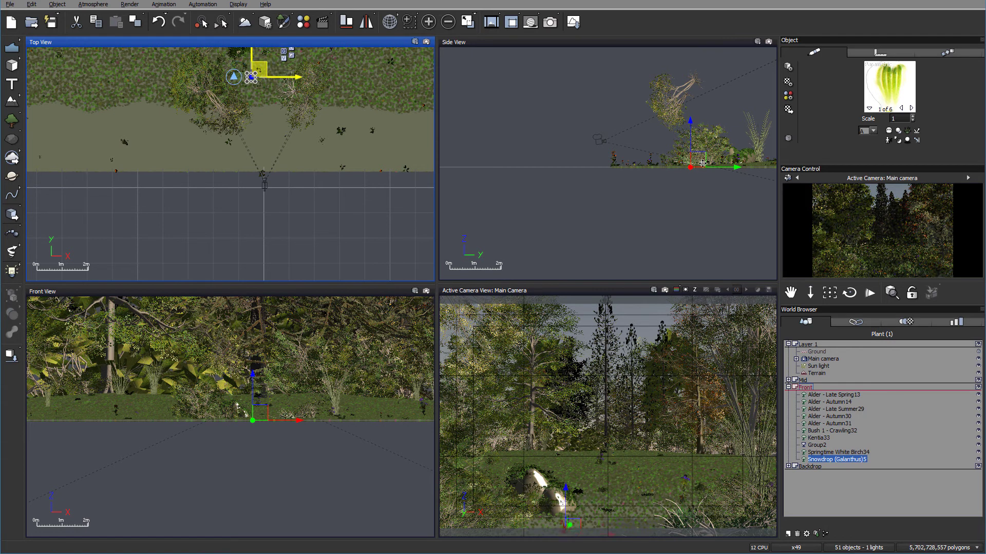
pyautogui.scroll(2, 705, 171)
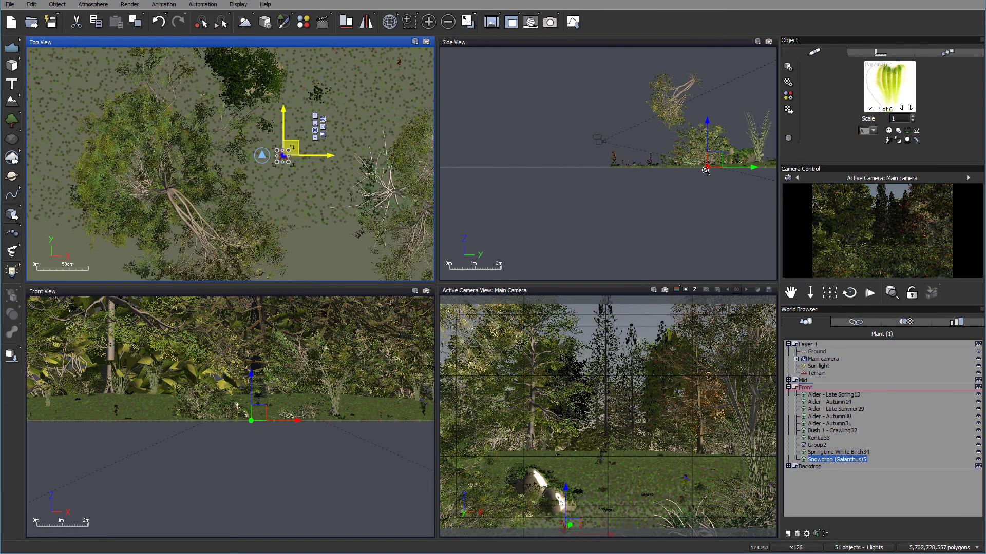
pyautogui.scroll(2, 713, 161)
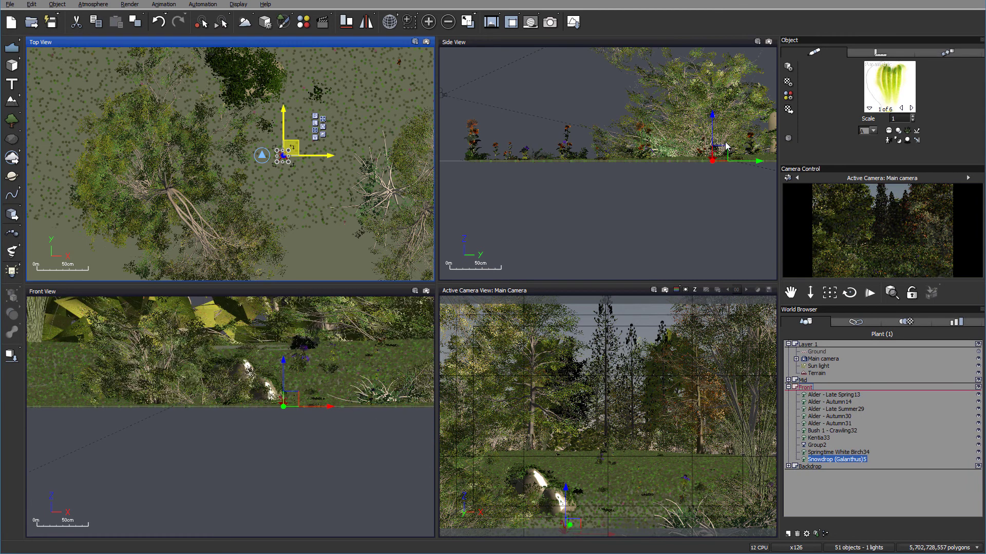
pyautogui.moveTo(719, 149); pyautogui.dragTo(725, 142)
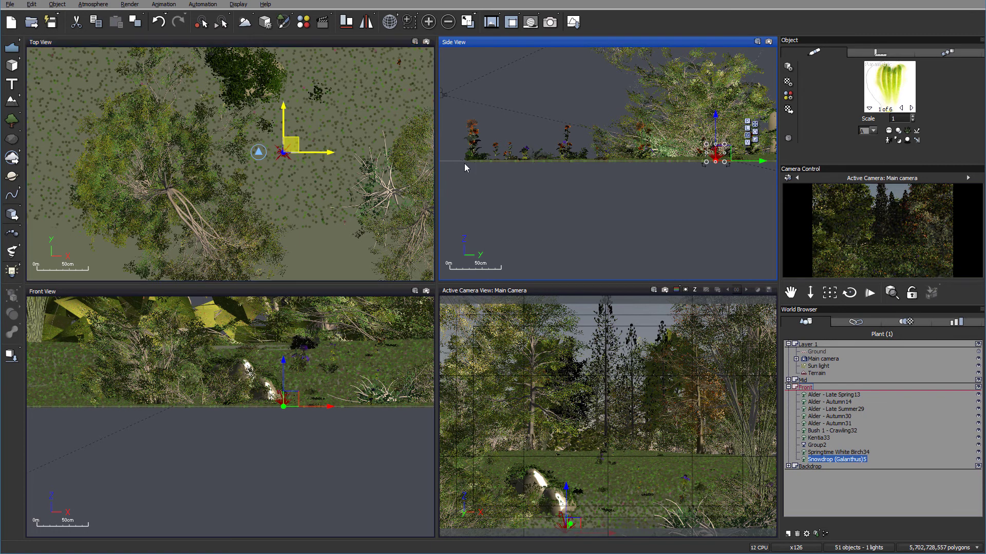
# Step: Nudge the snowdrop slightly back and left so it sits closer to the rocks, and fine-tune its height
pyautogui.click(283, 132)
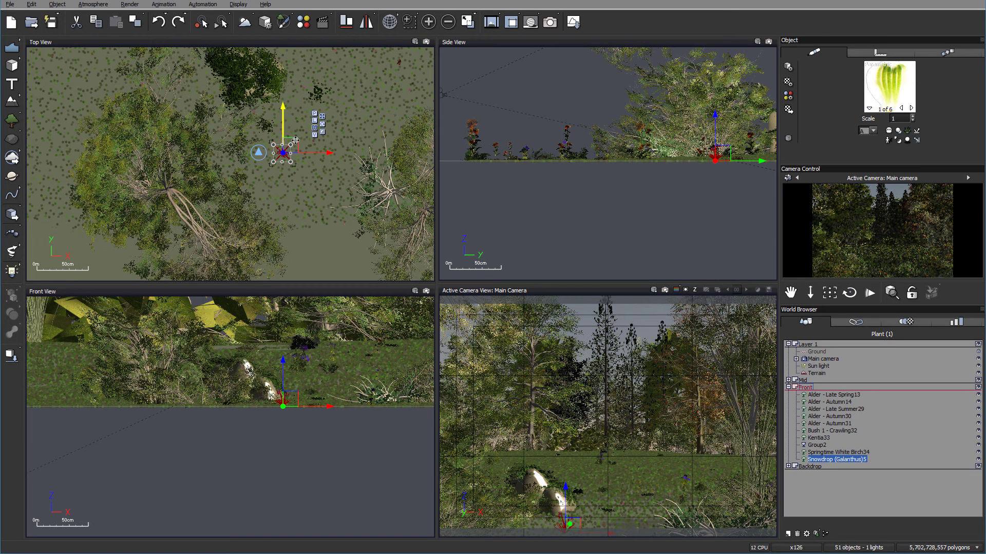
pyautogui.click(296, 140)
pyautogui.hotkey('ctrl', 'z')
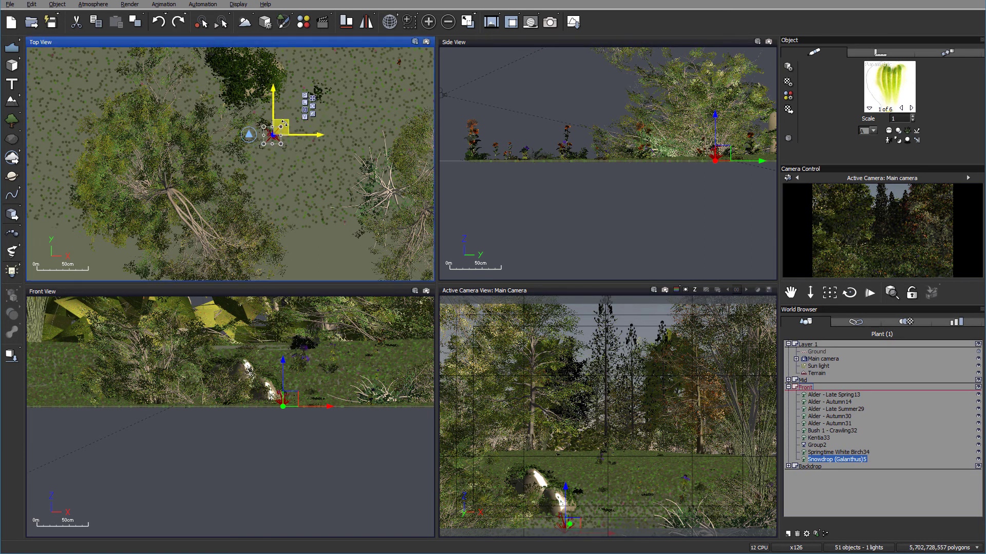
pyautogui.hotkey('ctrl', 'y')
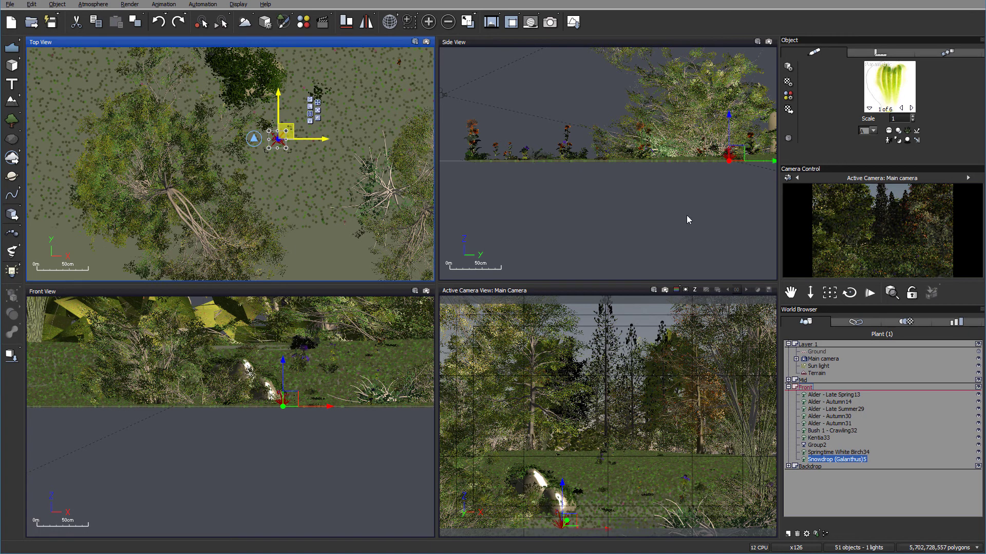
pyautogui.scroll(2, 741, 154)
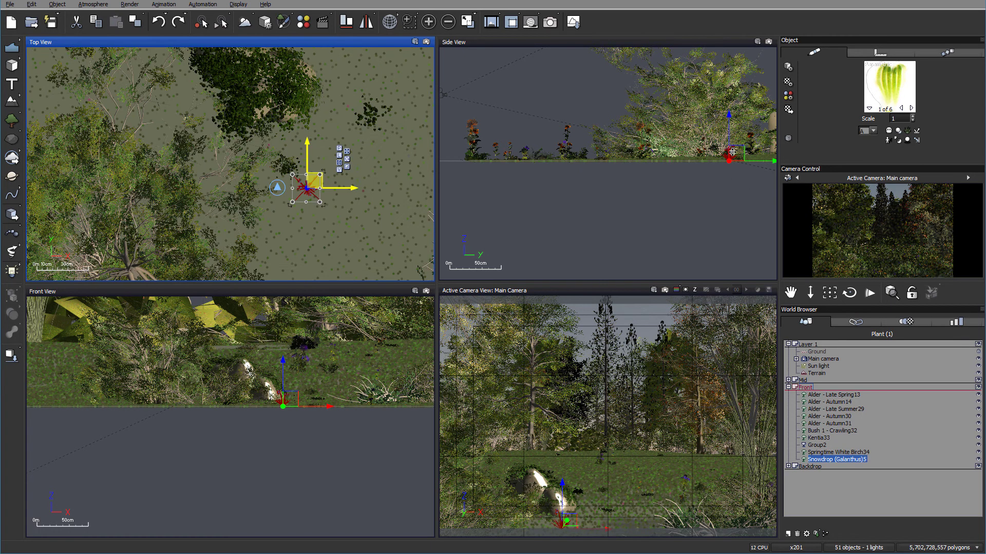
pyautogui.click(728, 154)
pyautogui.moveTo(728, 155); pyautogui.dragTo(729, 154)
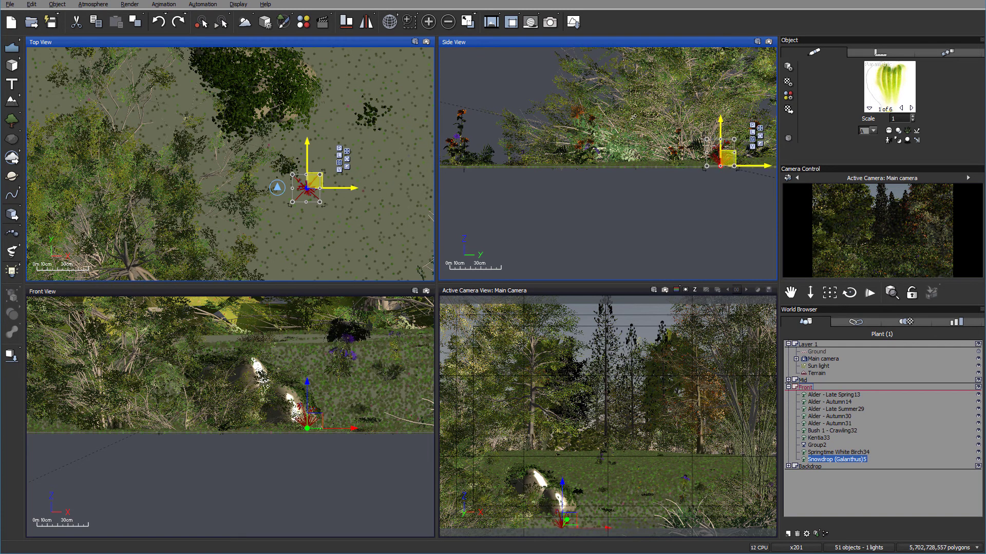
# Step: Render the scene from the main camera, accept the post-render options and close the finished render
pyautogui.click(552, 25)
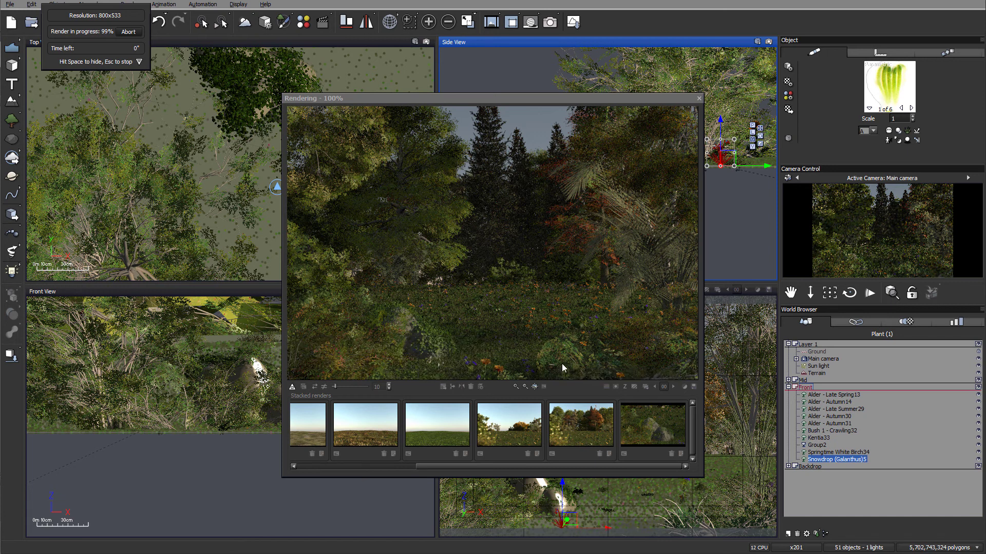
pyautogui.click(718, 294)
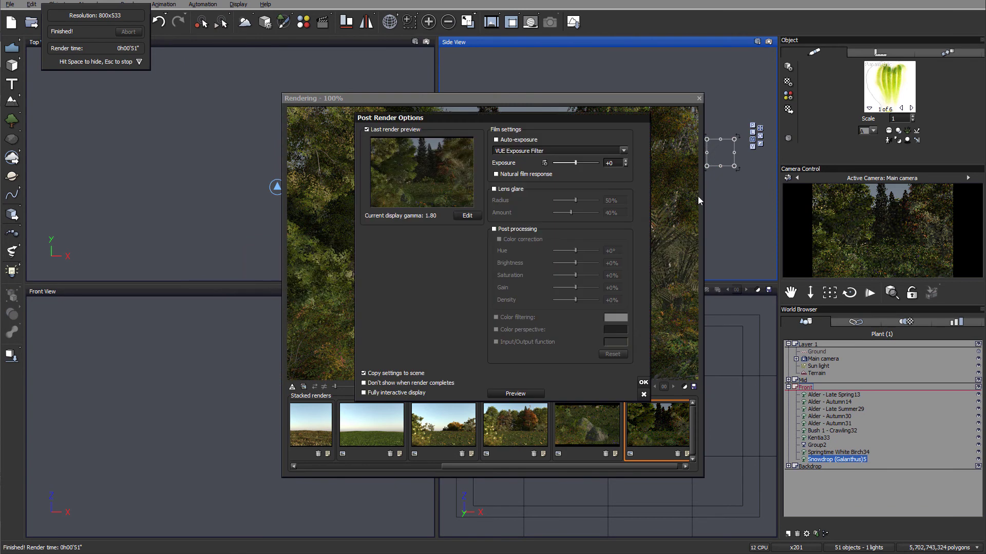
pyautogui.click(643, 382)
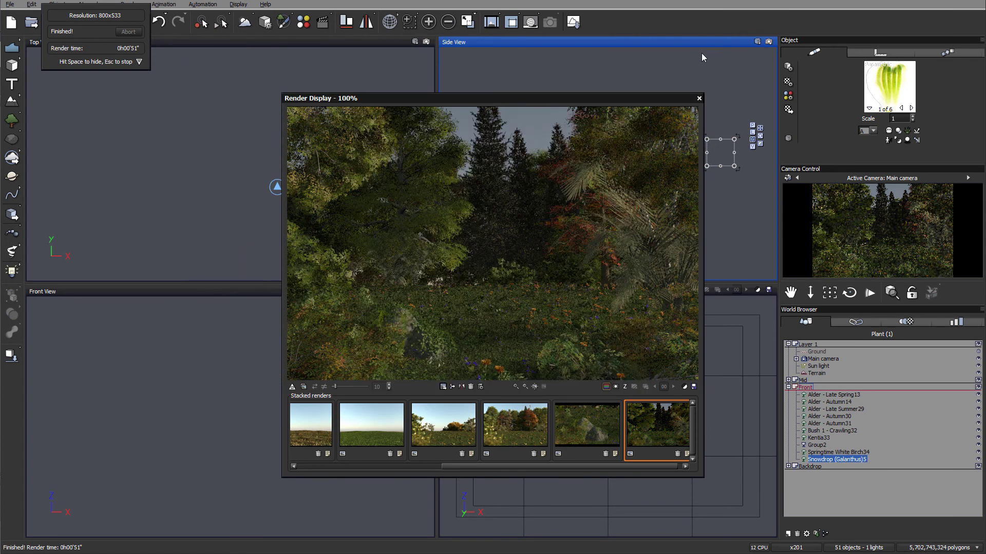
pyautogui.click(699, 98)
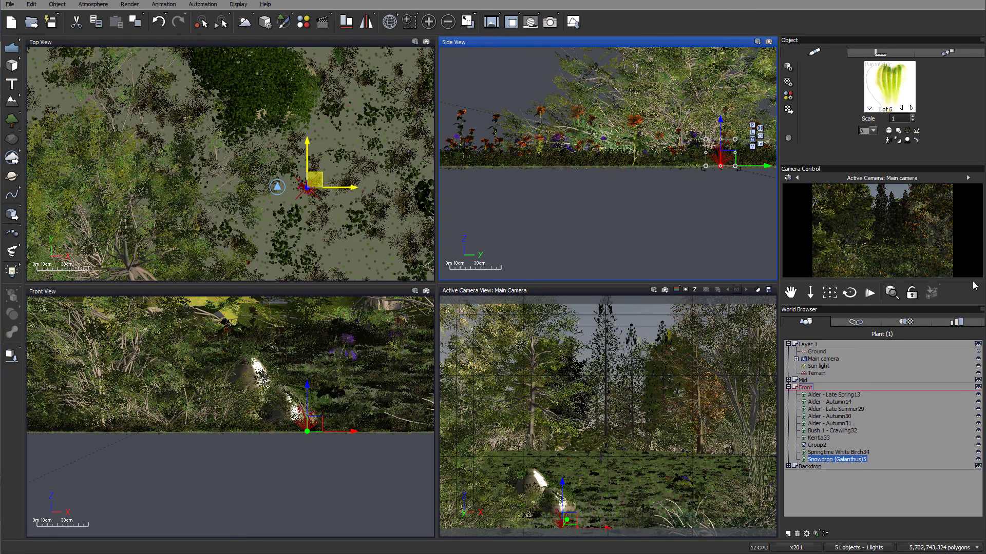
# Step: Shrink the Kentia palm in the Front layer and move it slightly closer to the camera
pyautogui.click(822, 440)
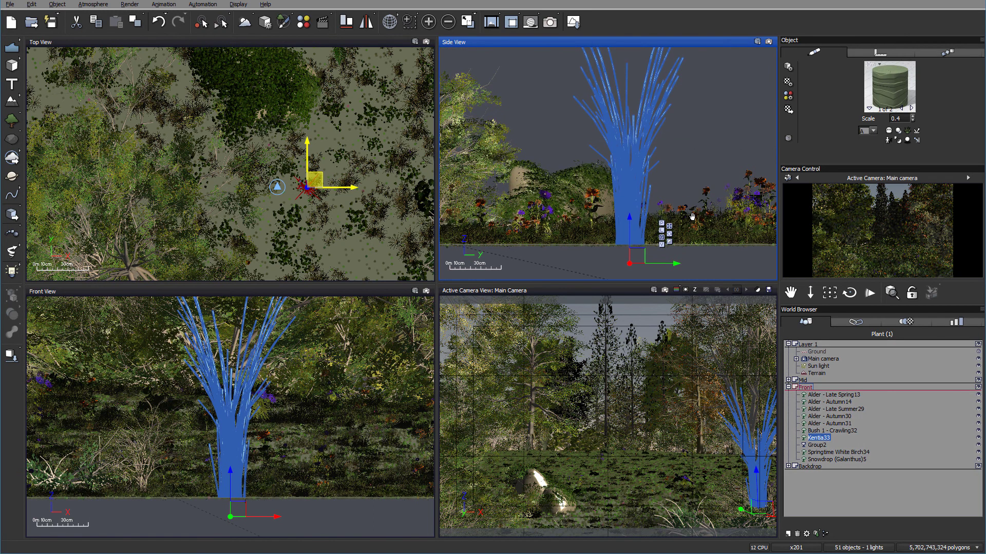
pyautogui.scroll(-3, 692, 217)
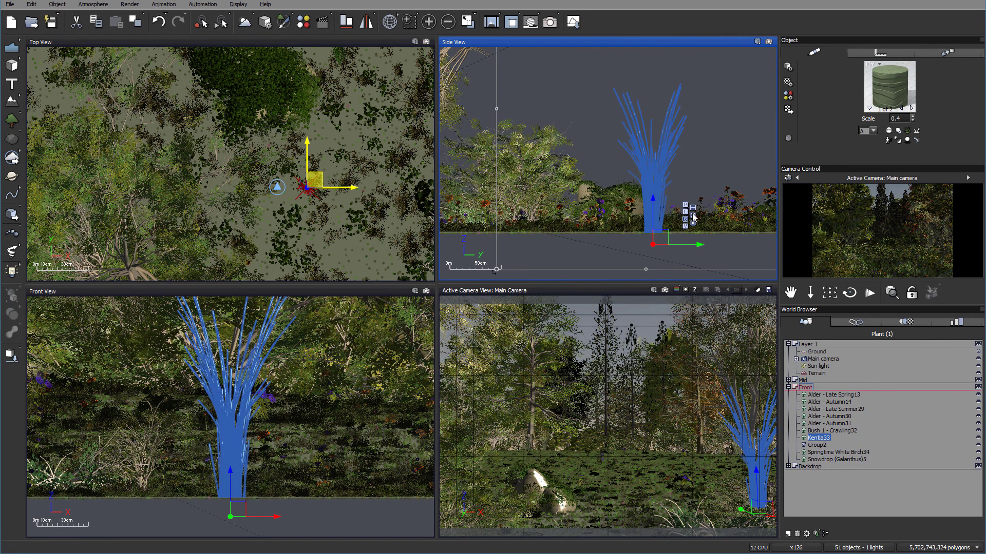
pyautogui.scroll(-2, 692, 216)
pyautogui.moveTo(572, 48); pyautogui.dragTo(656, 141)
pyautogui.moveTo(699, 187); pyautogui.dragTo(659, 159)
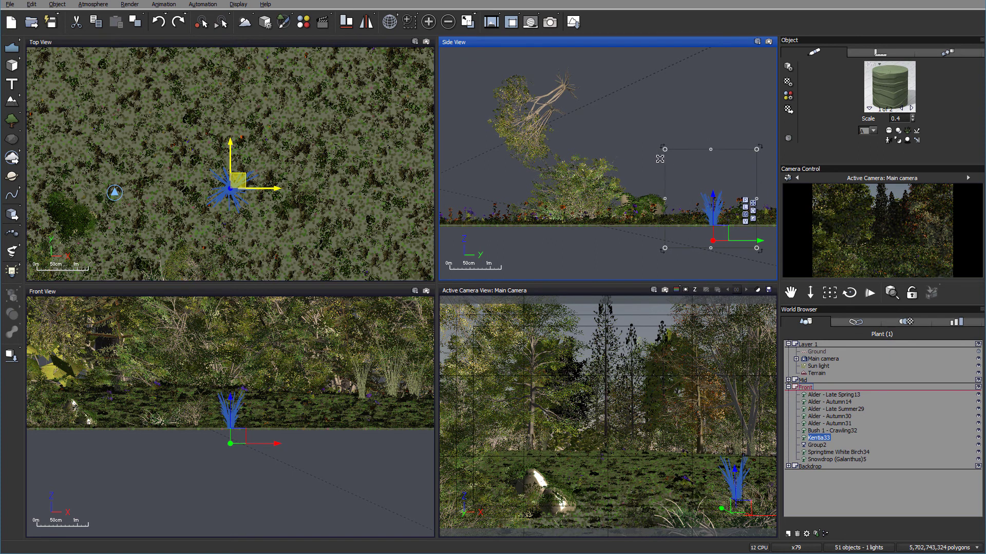
pyautogui.moveTo(673, 204); pyautogui.dragTo(639, 194)
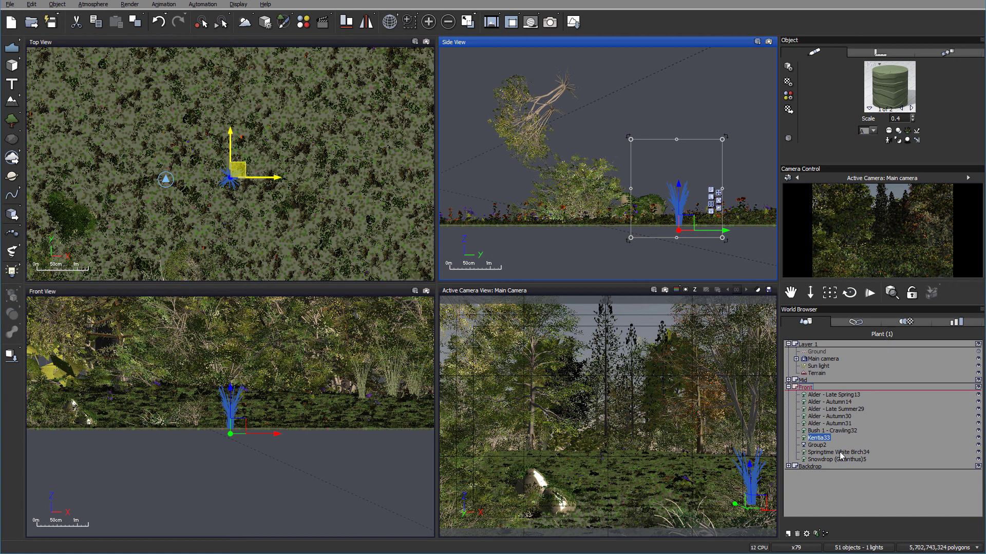
# Step: Move the crawling bush from the foreground to the far end of the meadow and raise it onto the terrain surface
pyautogui.click(838, 430)
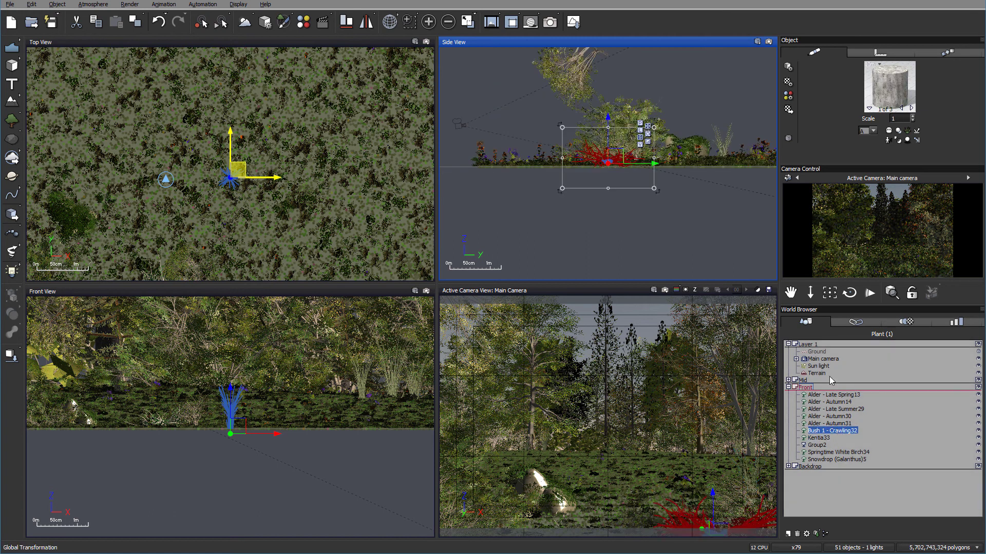
pyautogui.moveTo(304, 171); pyautogui.dragTo(350, 264, button='right')
pyautogui.moveTo(283, 245); pyautogui.dragTo(339, 75)
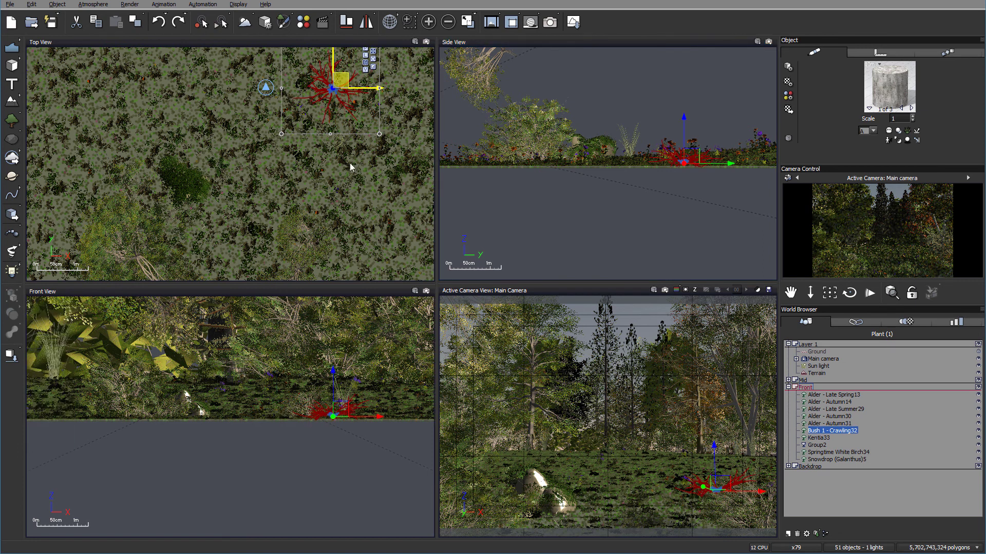
pyautogui.moveTo(693, 156)
pyautogui.mouseDown()
pyautogui.moveTo(699, 149)
pyautogui.moveTo(701, 159)
pyautogui.mouseUp()
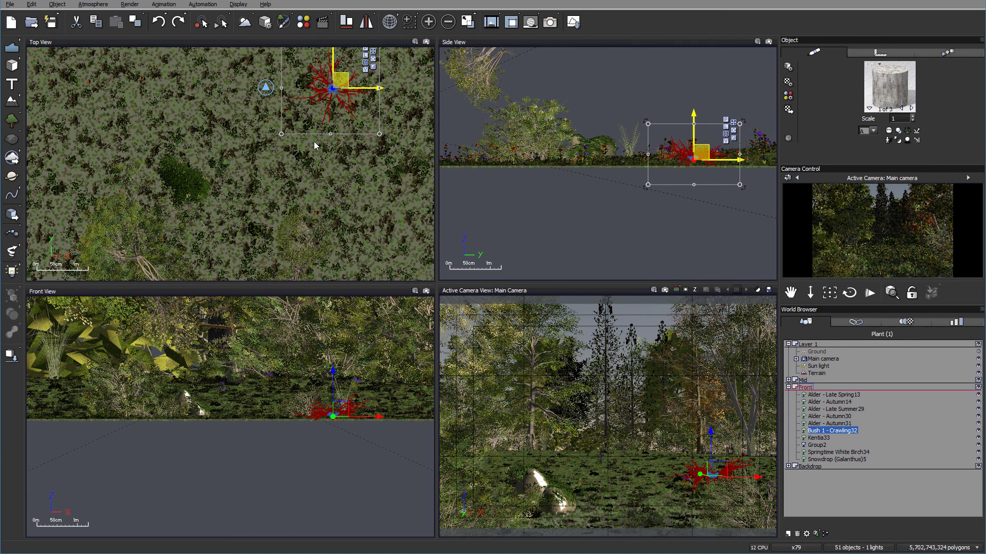
pyautogui.keyDown('ctrl'); pyautogui.moveTo(299, 148); pyautogui.dragTo(383, 127, button='right'); pyautogui.keyUp('ctrl')
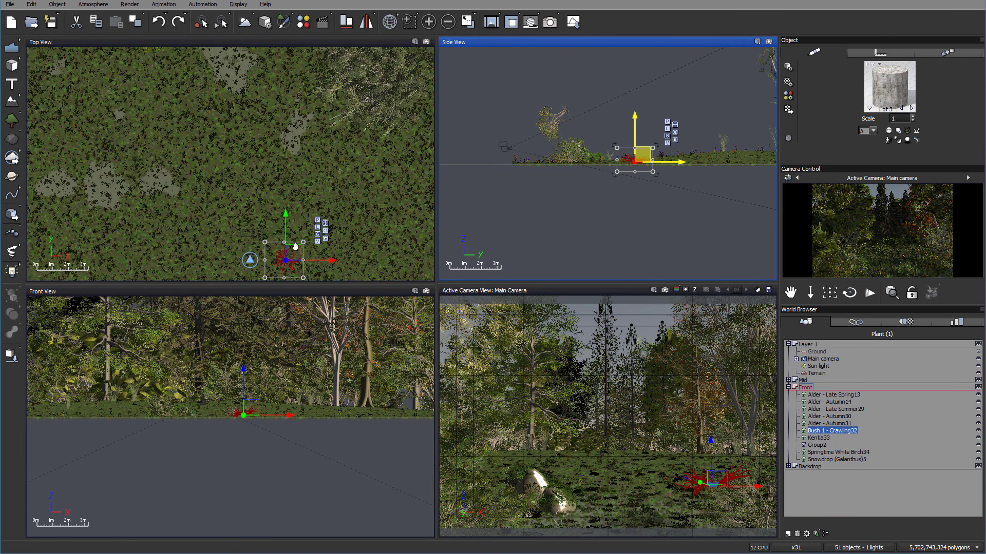
pyautogui.moveTo(292, 251); pyautogui.dragTo(311, 142)
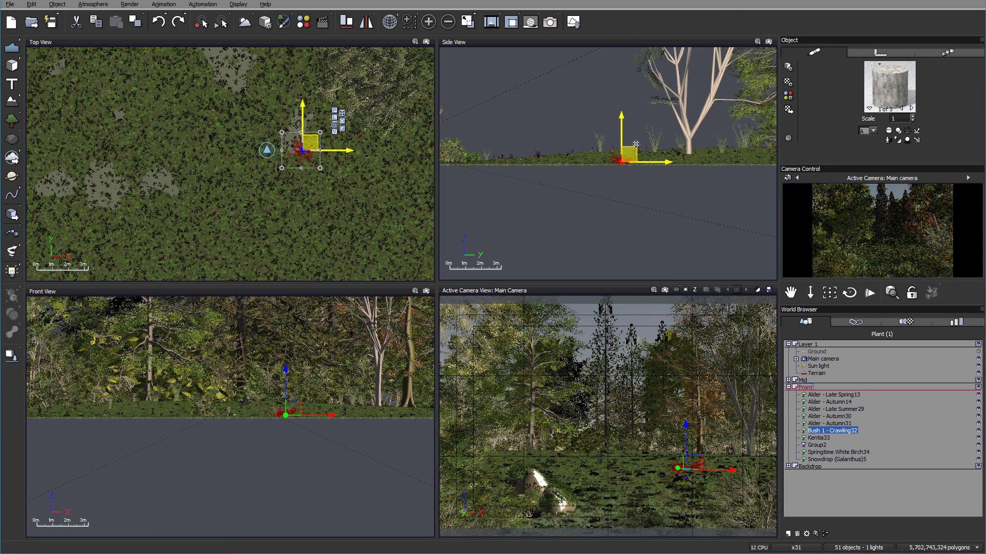
pyautogui.moveTo(690, 153); pyautogui.dragTo(692, 145)
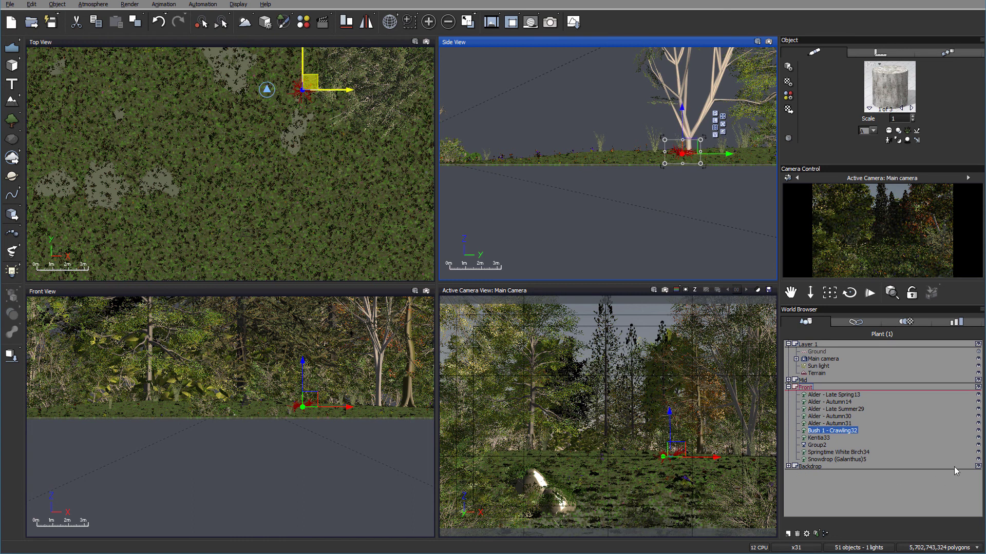
# Step: Hide the Backdrop layer and move the crawling bush right, to the foot of the pale-trunked tree
pyautogui.click(978, 466)
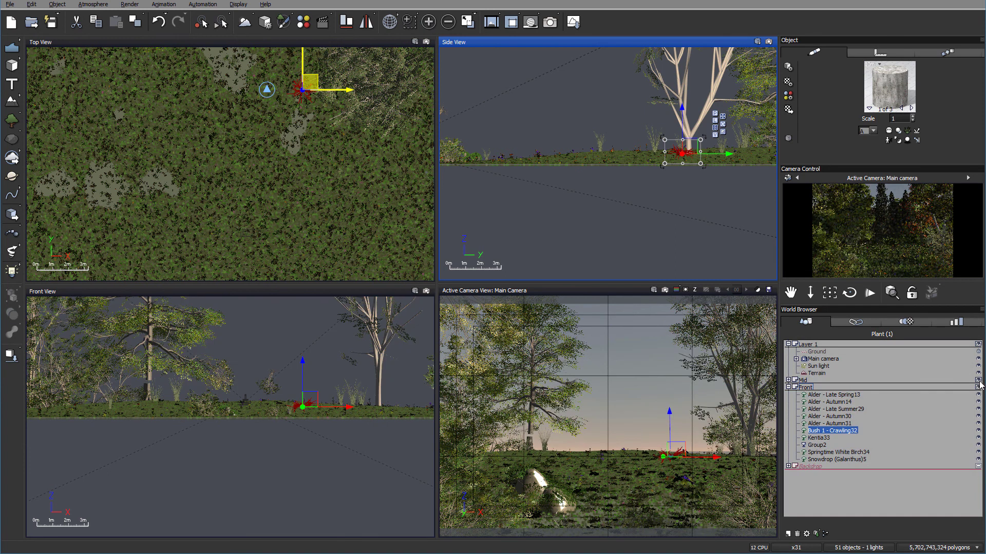
pyautogui.click(310, 86)
pyautogui.moveTo(310, 85); pyautogui.dragTo(386, 86)
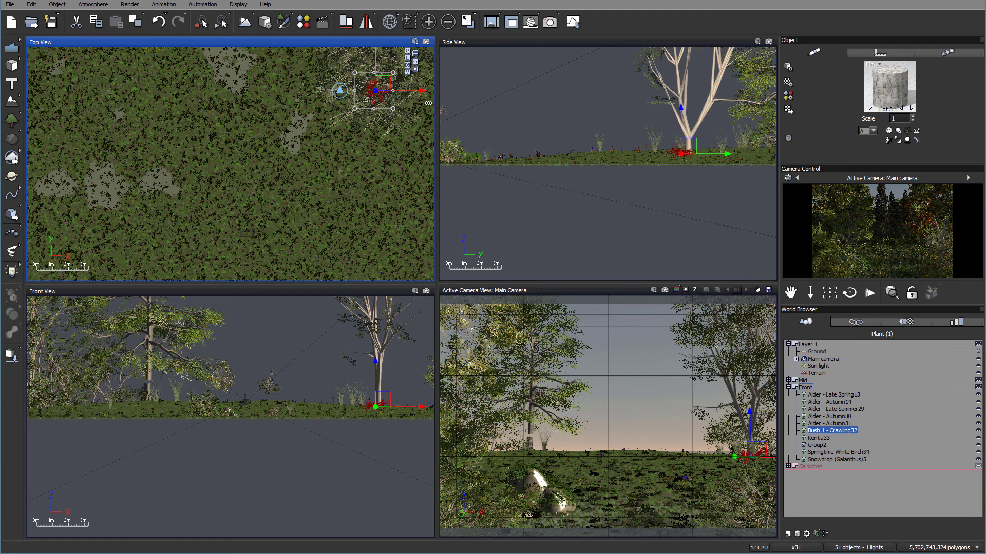
pyautogui.moveTo(288, 180); pyautogui.dragTo(220, 264)
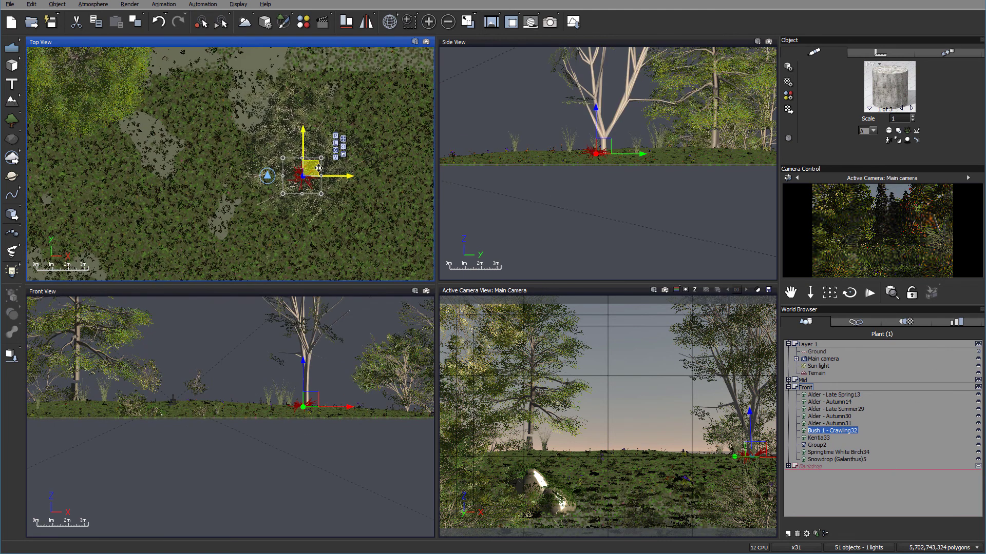
pyautogui.moveTo(319, 168); pyautogui.dragTo(319, 167)
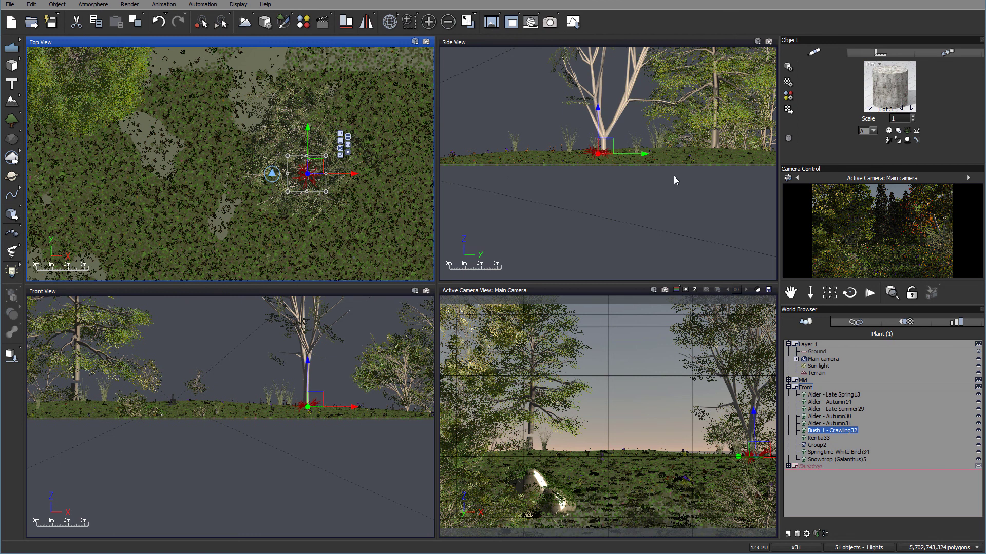